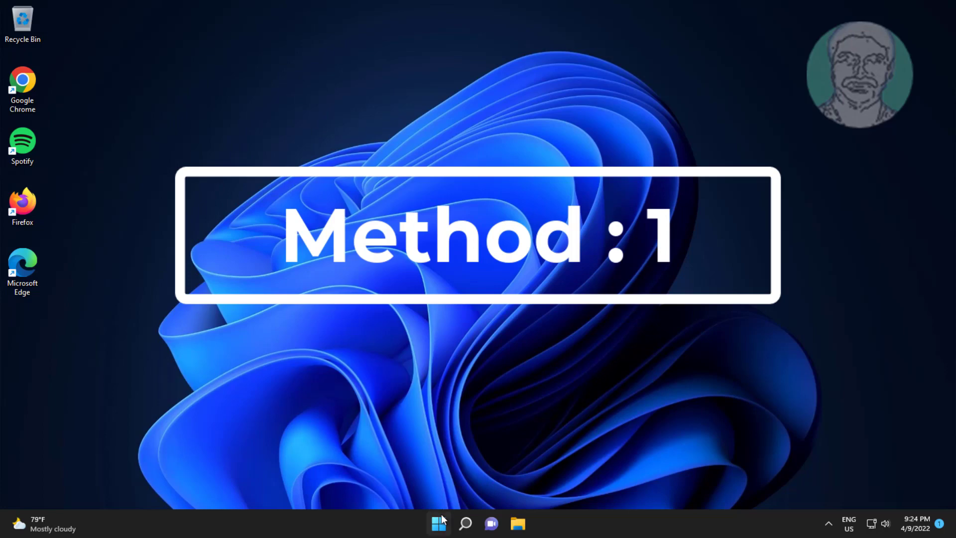
Step: Open the Apps & features page in Windows Settings
click(439, 523)
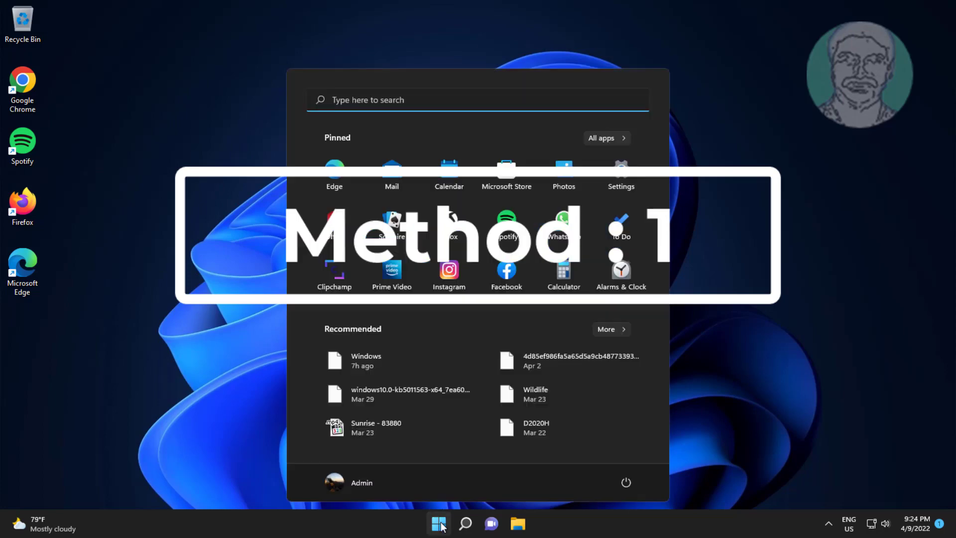
click(614, 176)
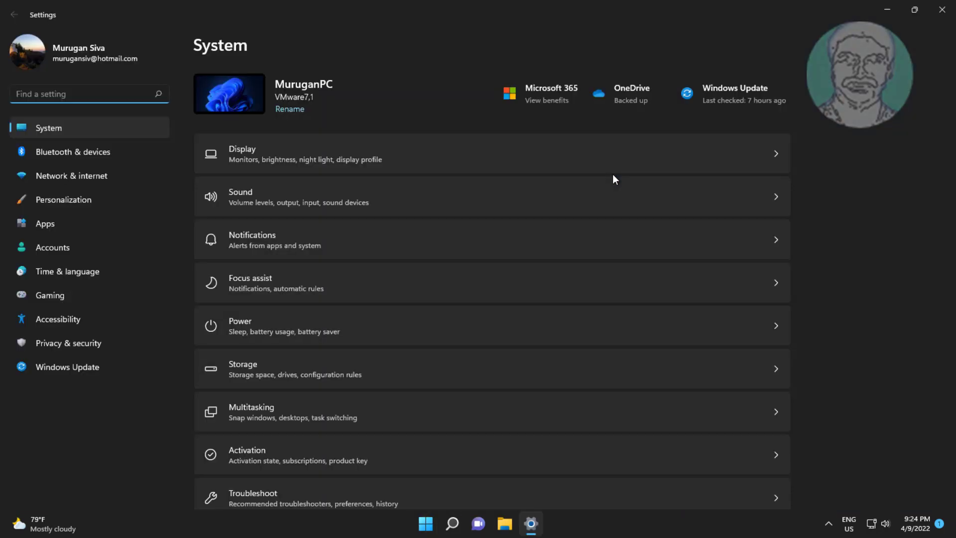
click(90, 224)
click(304, 98)
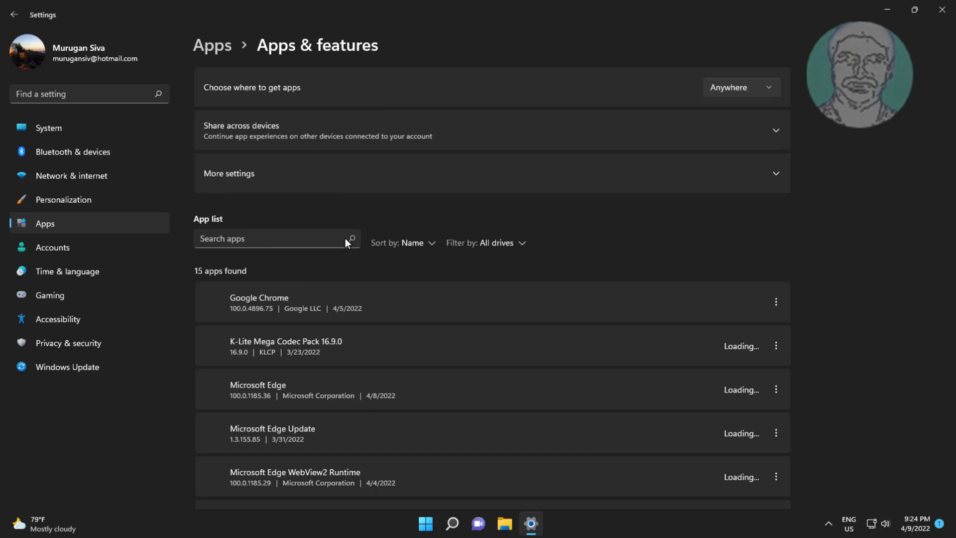
Step: Search the app list for "windows security" and open the advanced options of Windows Security
click(243, 240)
text(w)
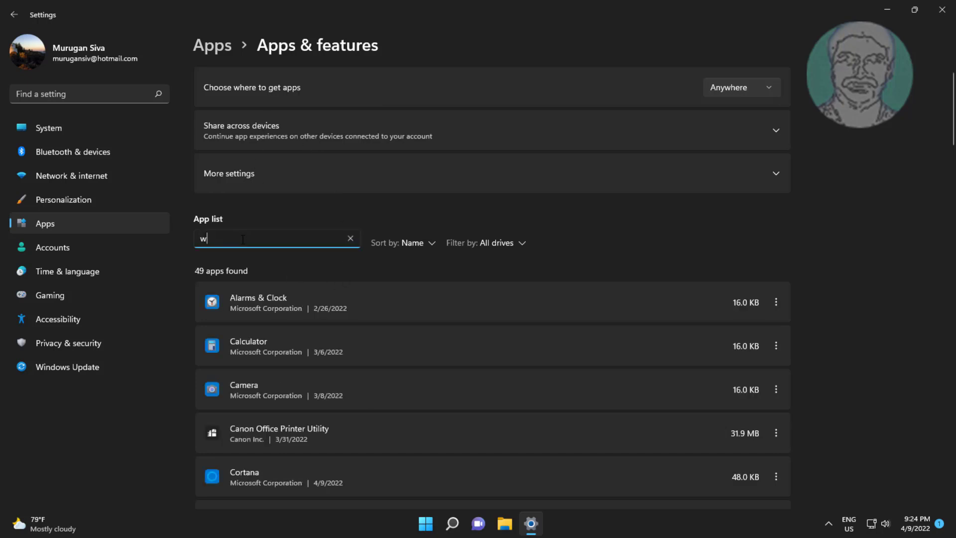
text(indows )
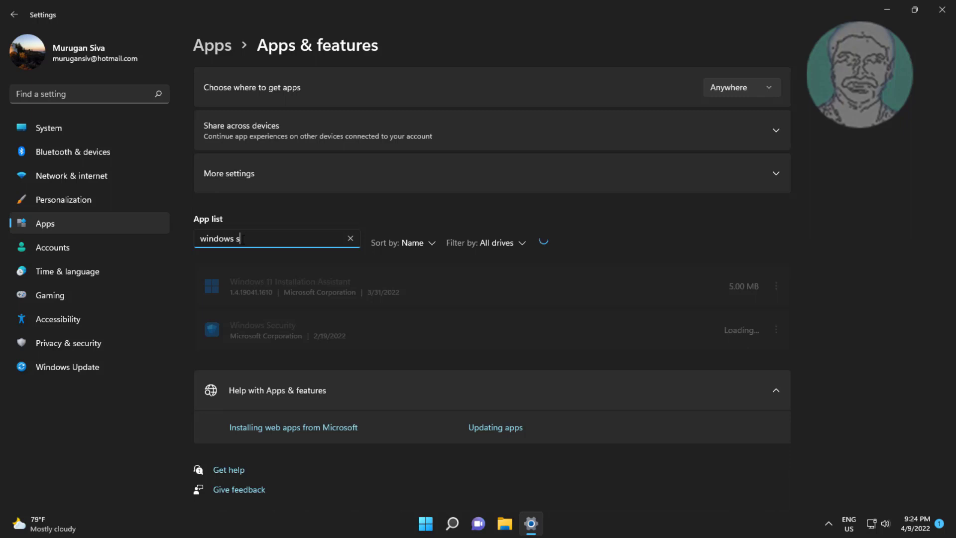
text(securit)
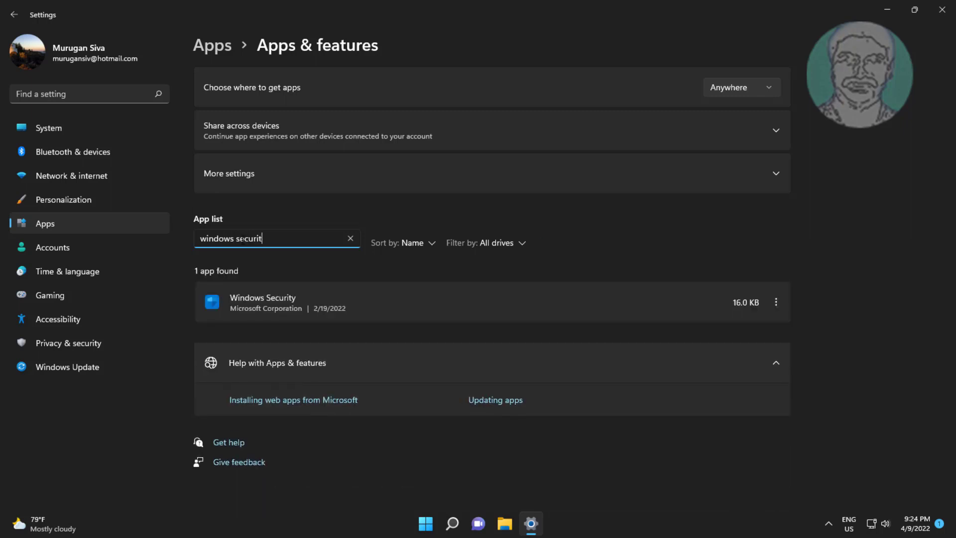
text(y)
click(776, 301)
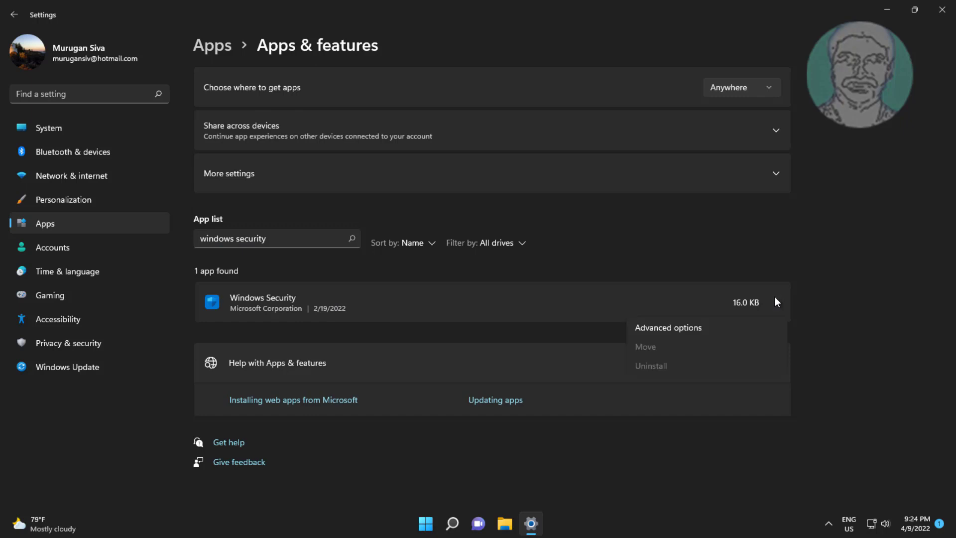
click(701, 327)
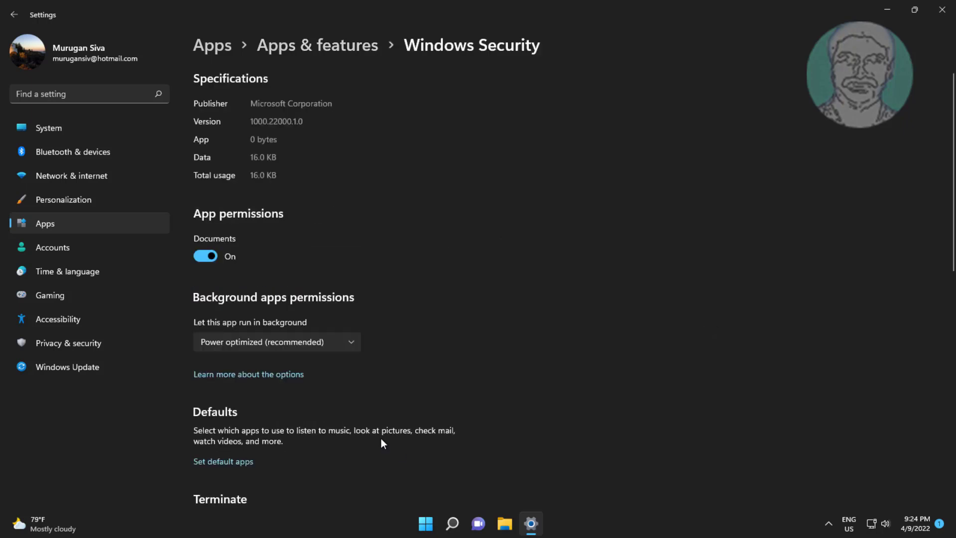
Step: Repair the Windows Security app, reset it with its data deletion confirmed, and close Settings
scroll(382, 439, down, 5)
scroll(382, 432, down, 3)
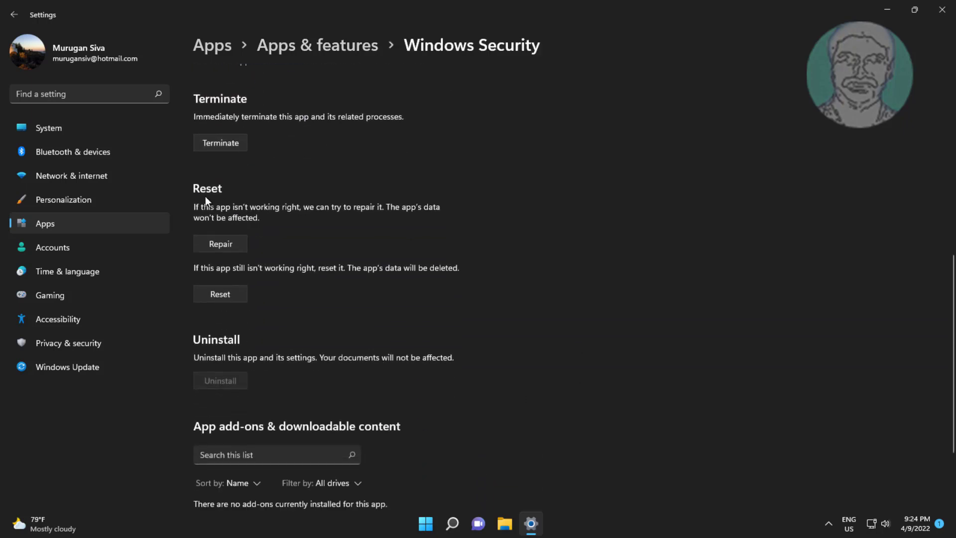
click(229, 244)
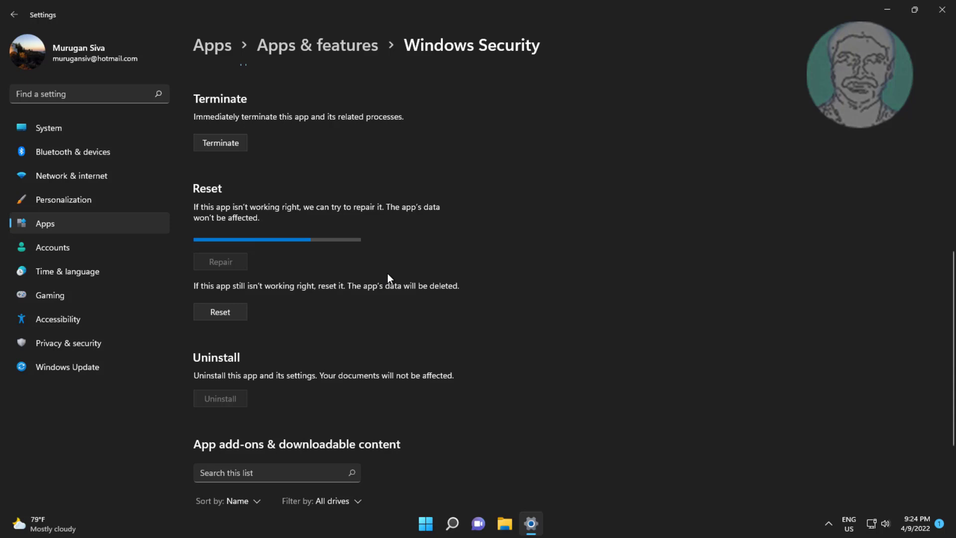
click(236, 294)
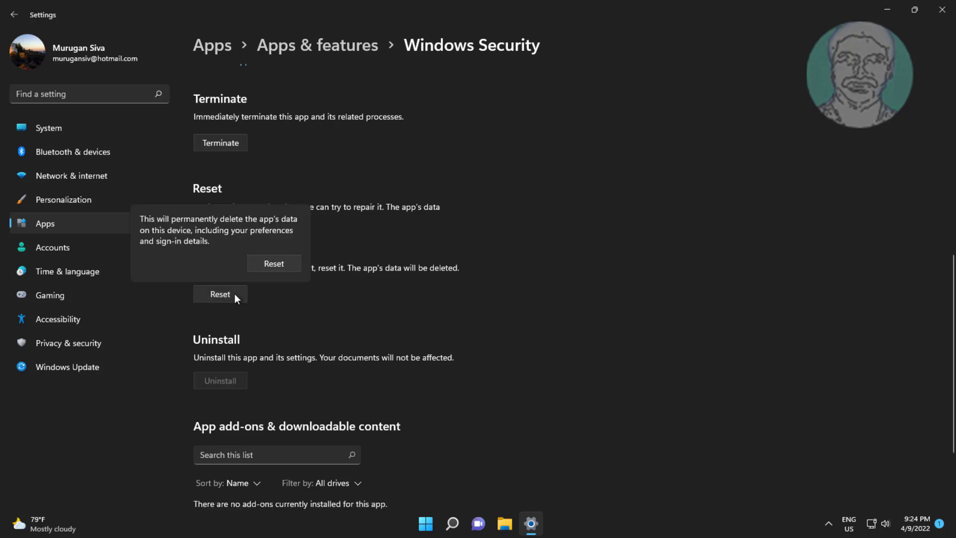
click(265, 260)
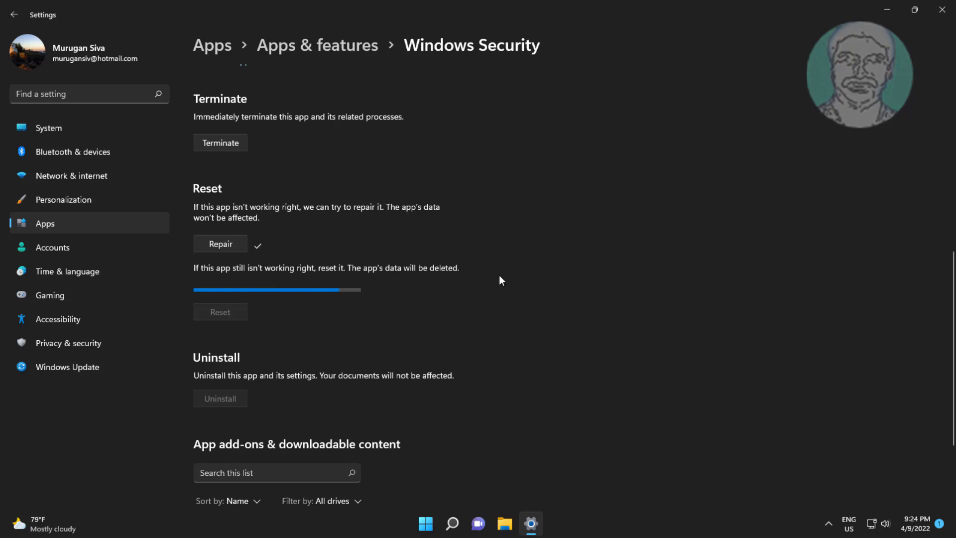
click(941, 12)
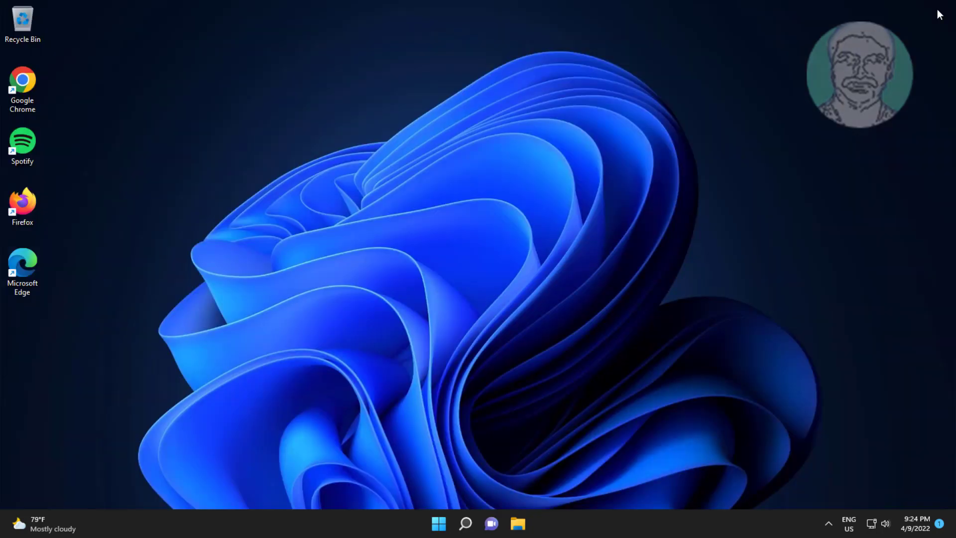
Step: Search Windows for "powershell" and run Windows PowerShell as administrator, allowing it to make changes
click(465, 523)
text(powershell)
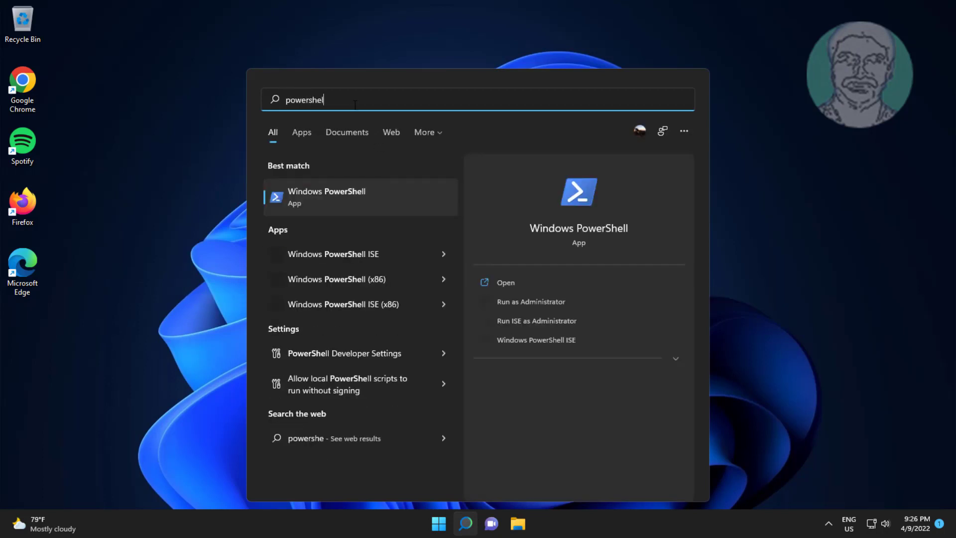
right_click(354, 190)
click(396, 205)
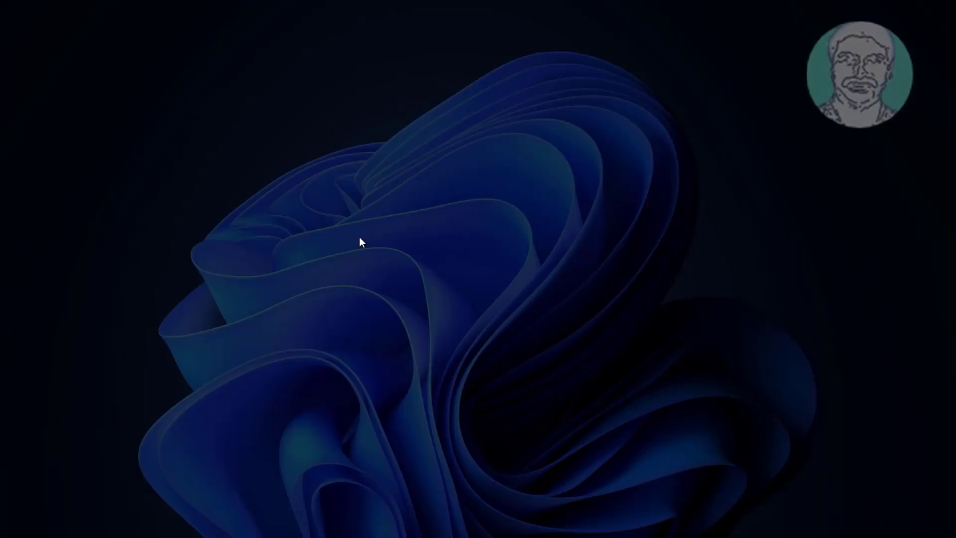
click(409, 355)
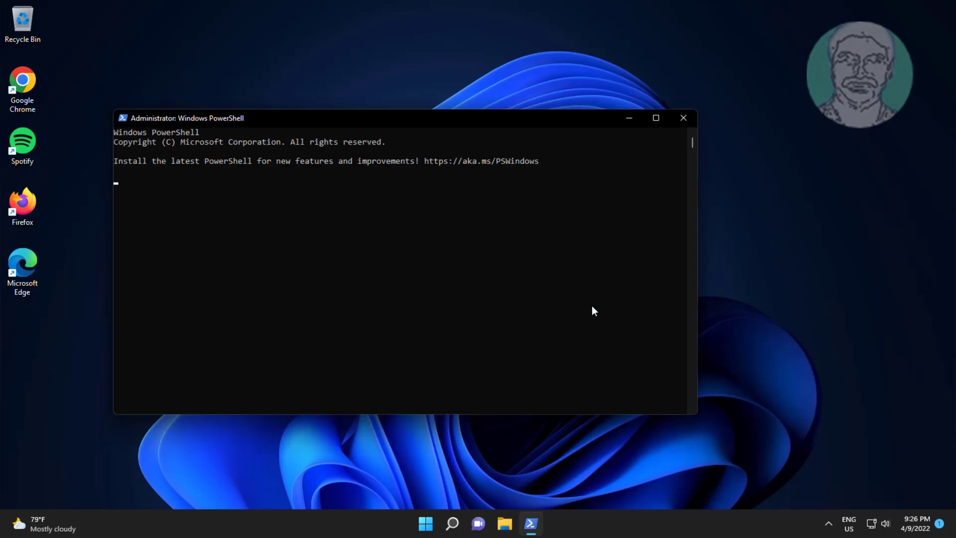
Step: Run "Get-AppxPackage Microsoft.SecHealthUI -AllUsers | Reset-AppxPackage" and exit PowerShell
text(Get-AppxPackage Microsoft.SecHealthUI -AllUsers | Reset-AppxPackage)
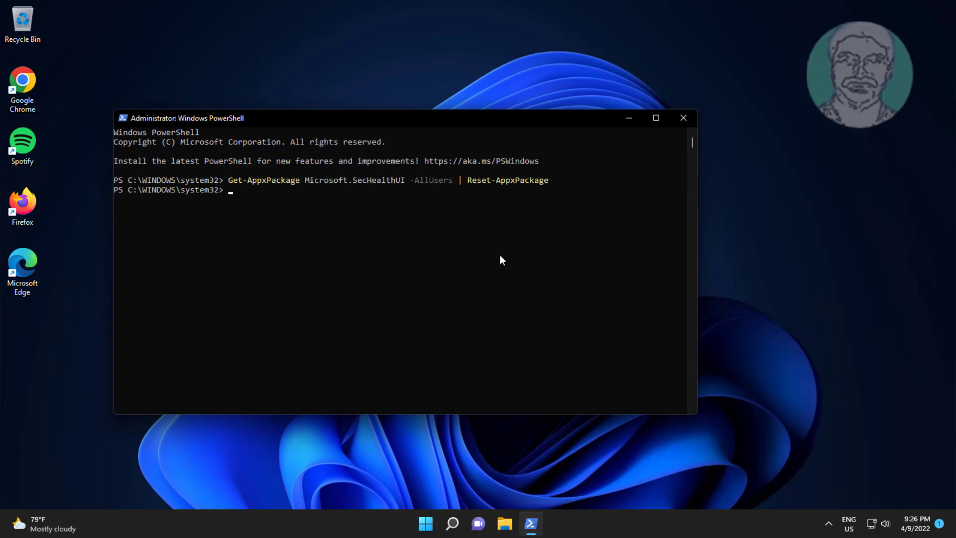
text(exit)
key(Return)
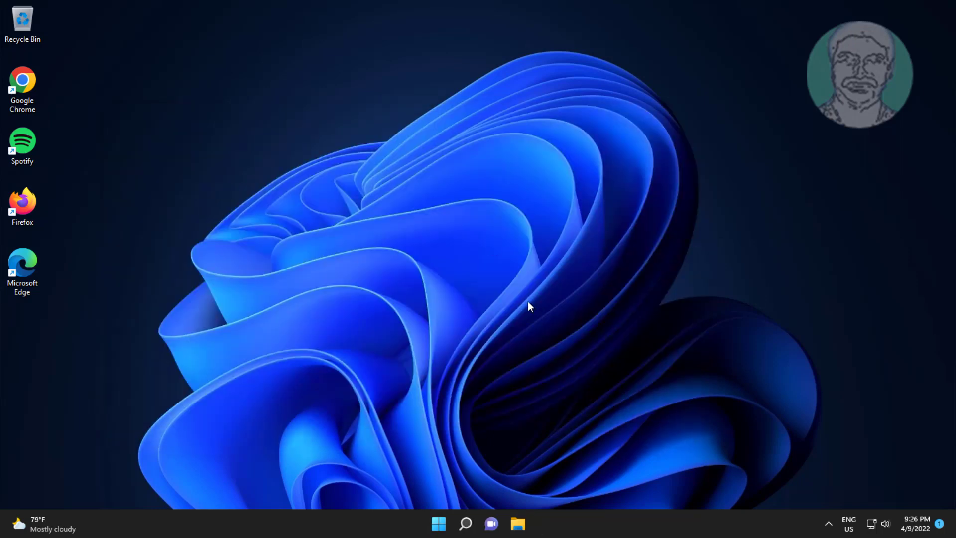
Step: Start a new Windows PowerShell session with administrator rights, found by searching for "powershell"
click(468, 524)
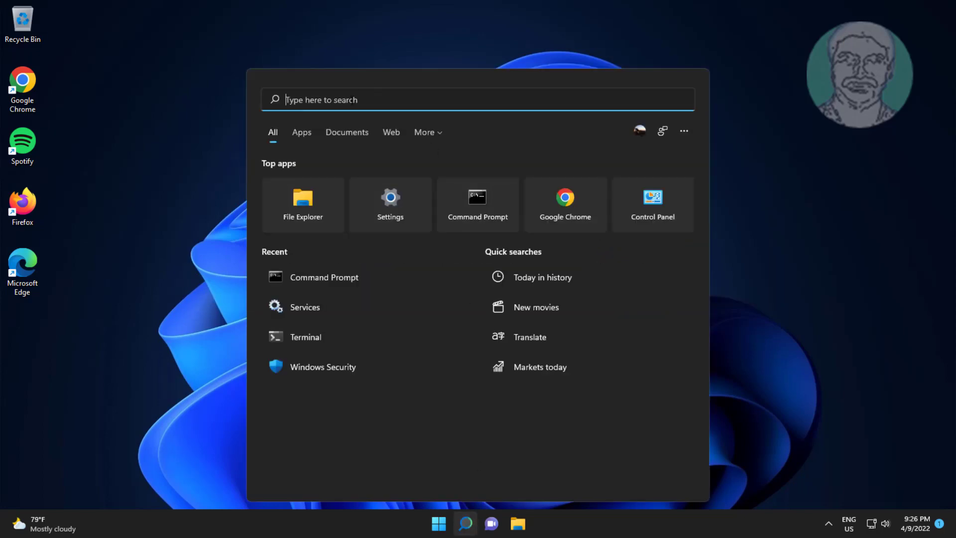
text(powers)
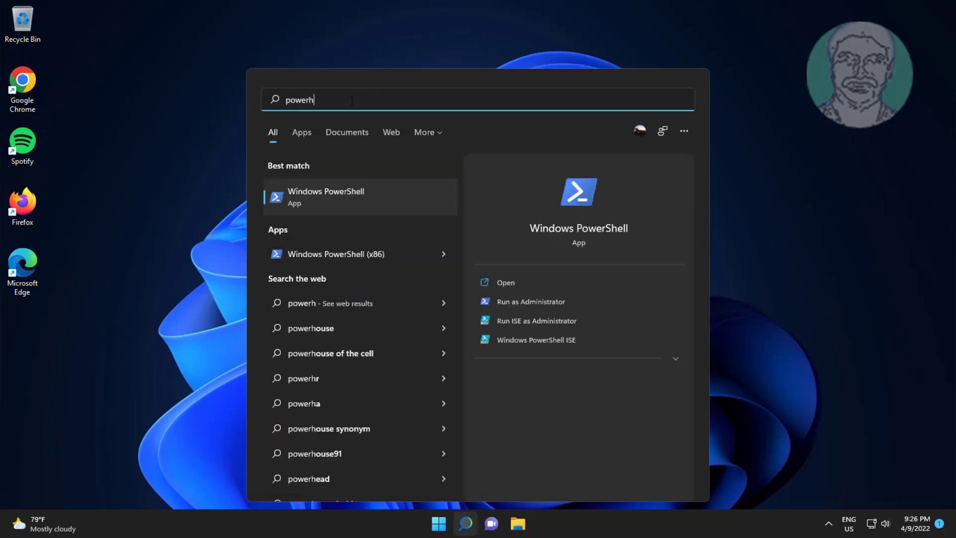
text(hell)
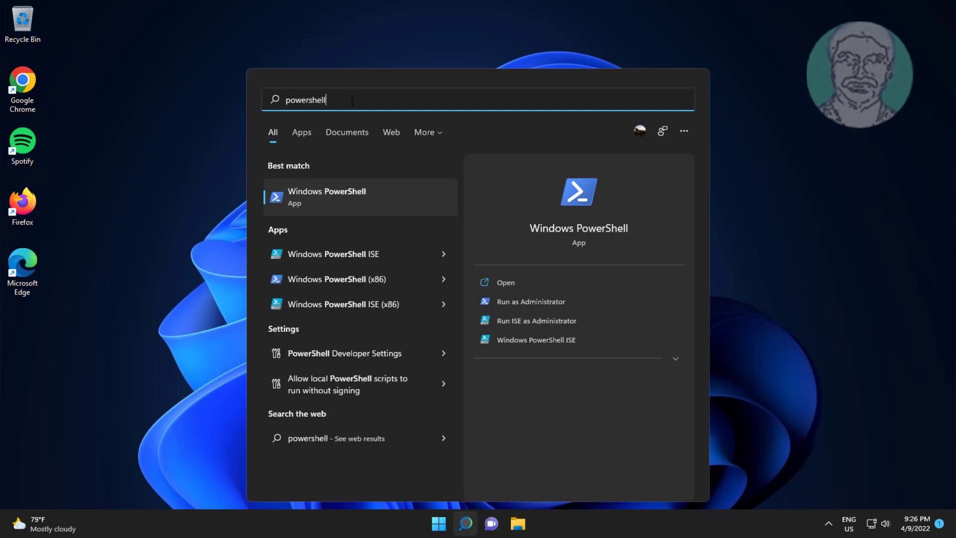
right_click(366, 190)
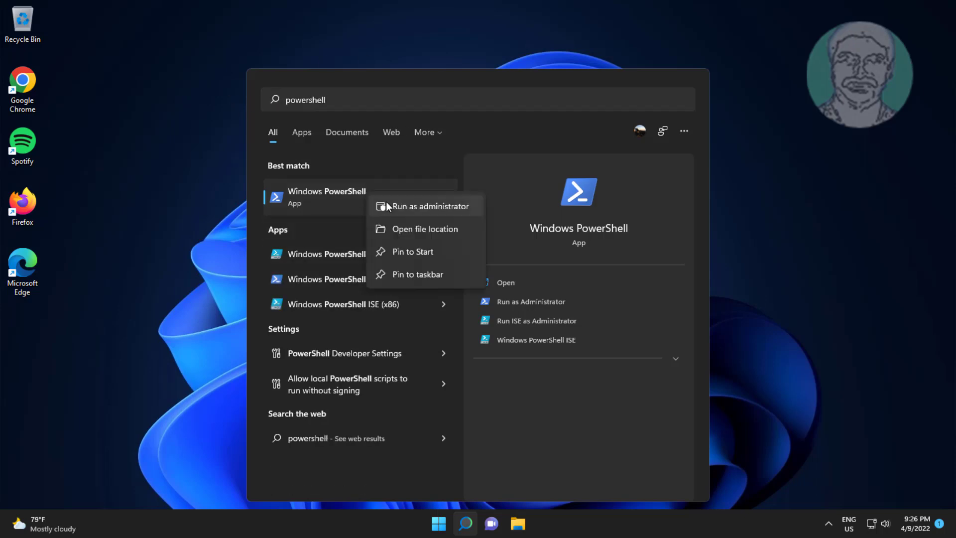
click(387, 201)
click(409, 358)
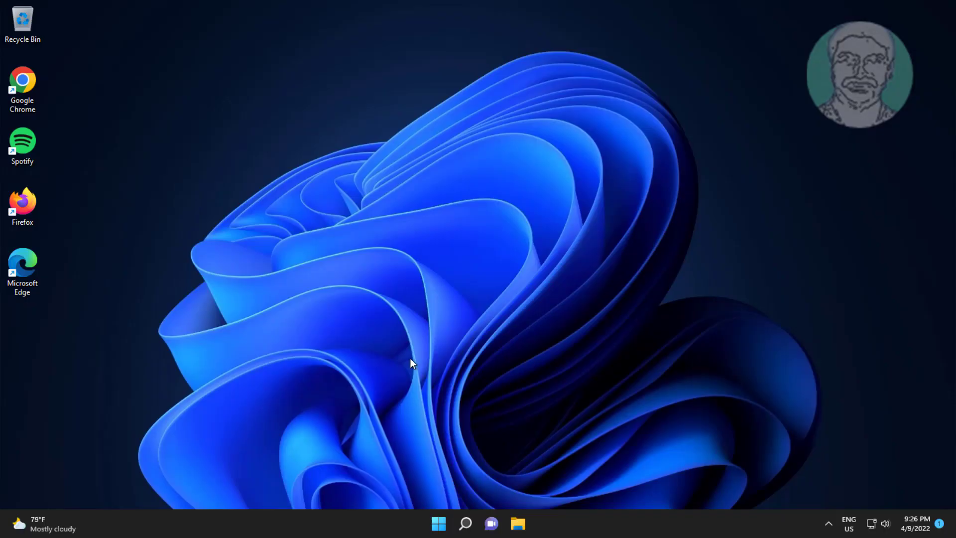
Step: Run "Set-ExecutionPolicy Unrestricted" and accept the policy change with A (Yes to All)
text(Set-ExecutionPolicy Unrestricted)
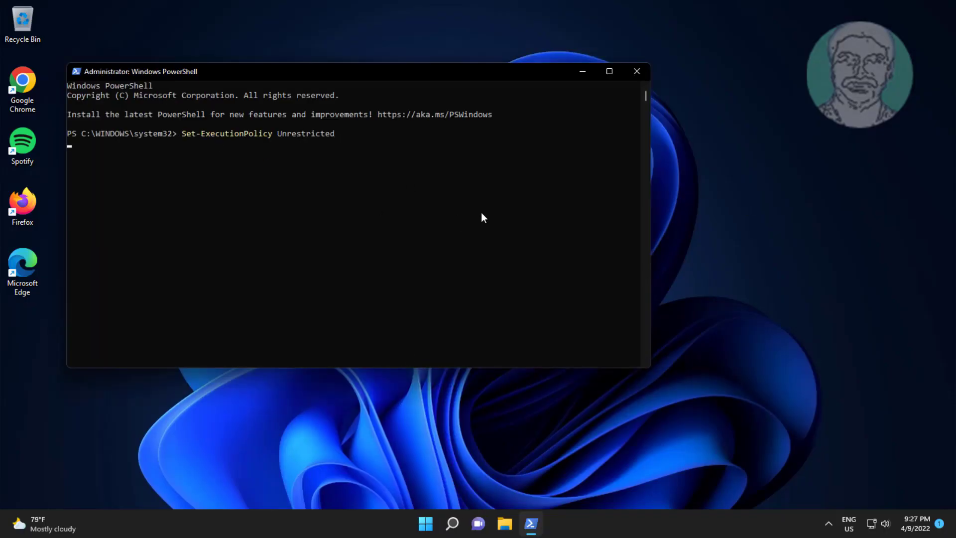
key(Return)
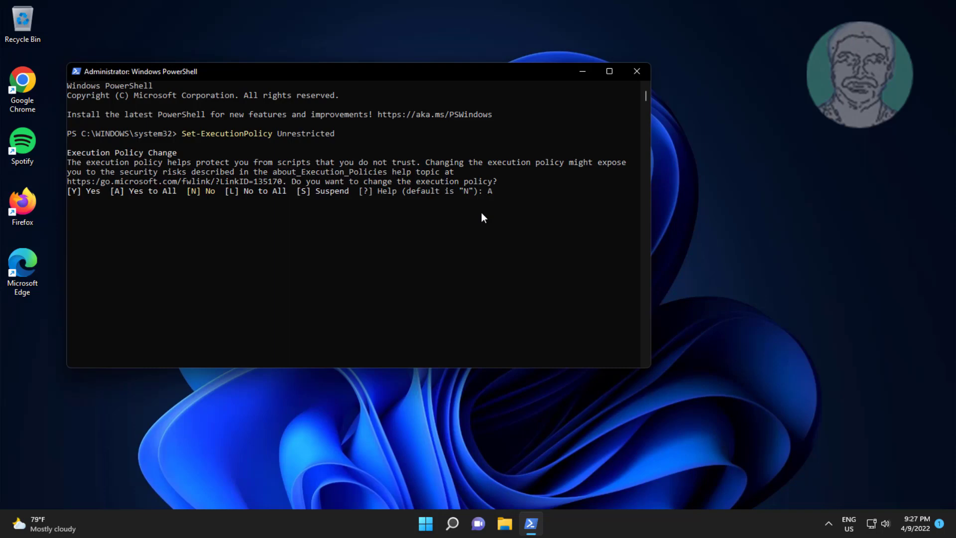
key(Return)
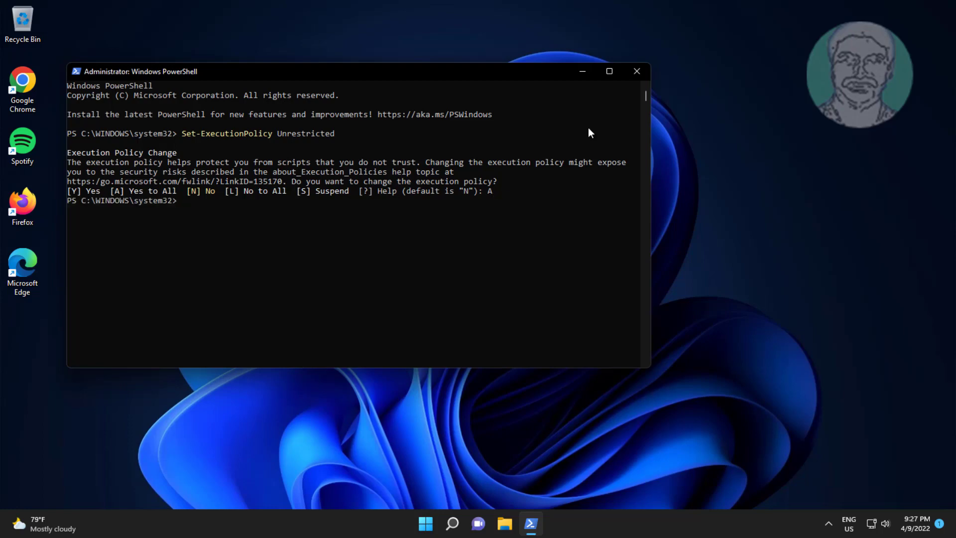
Step: Paste and run the command that re-registers app packages through Add-AppxPackage -DisableDevelopmentMode -Register, and exit PowerShell
right_click(183, 203)
key(Return)
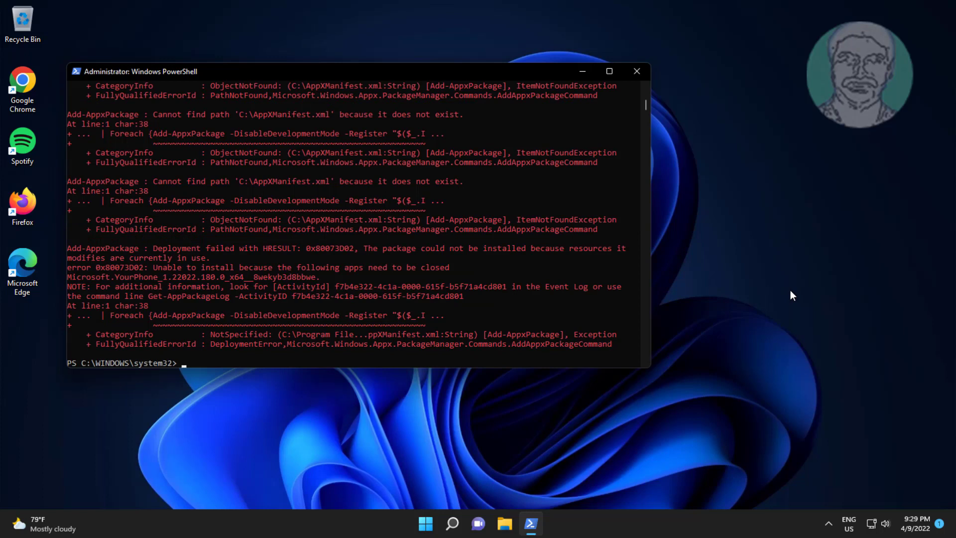
text(exit)
key(Return)
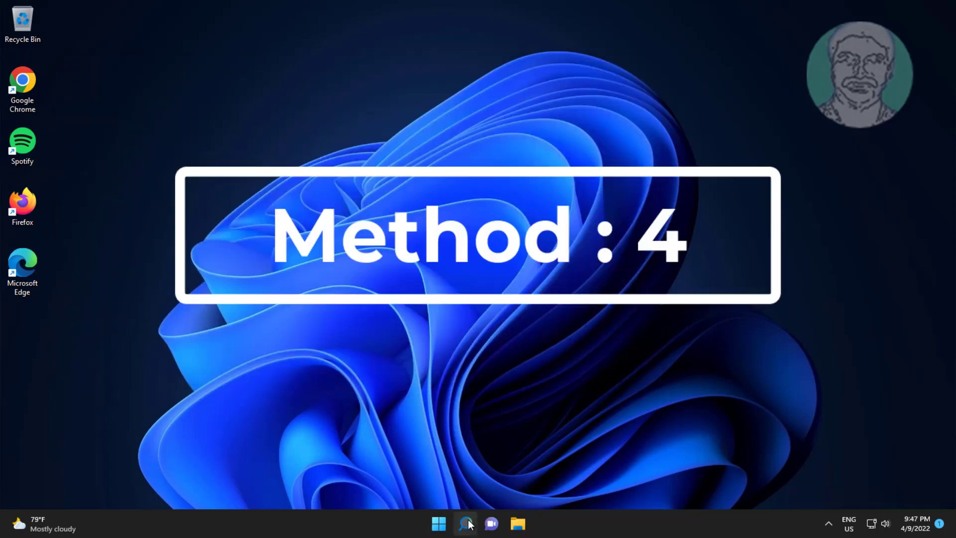
Step: Search Windows for "cmd" and run Command Prompt as administrator, allowing it to make changes
click(465, 523)
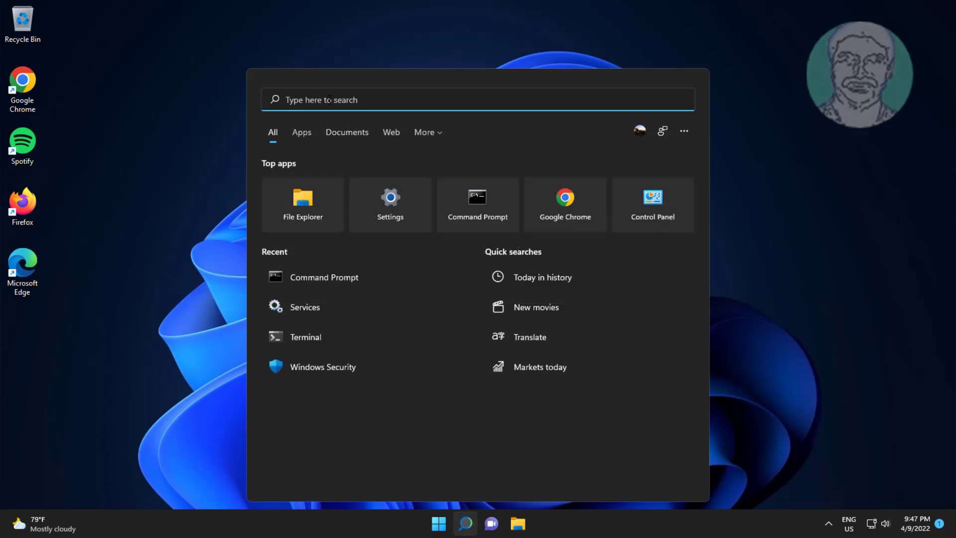
text(cmd)
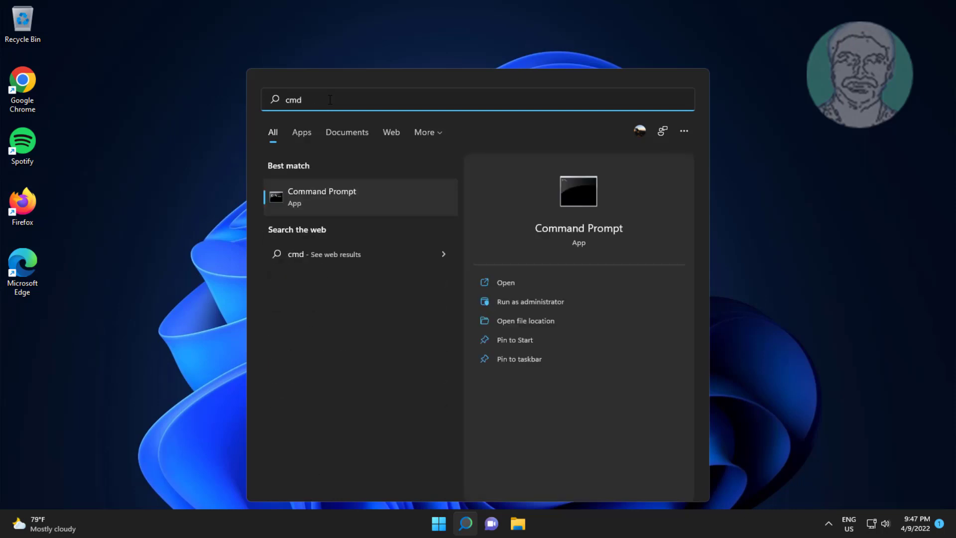
right_click(315, 193)
click(360, 213)
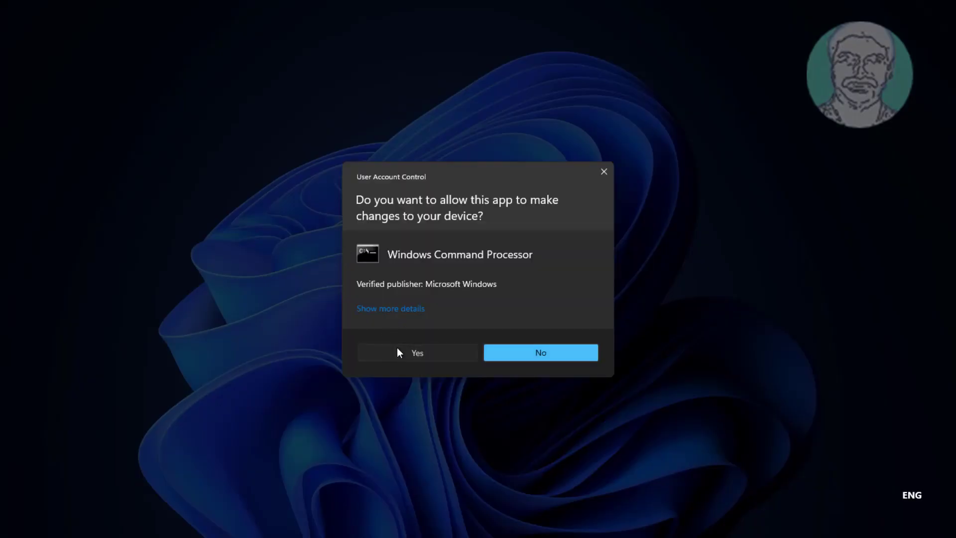
click(397, 349)
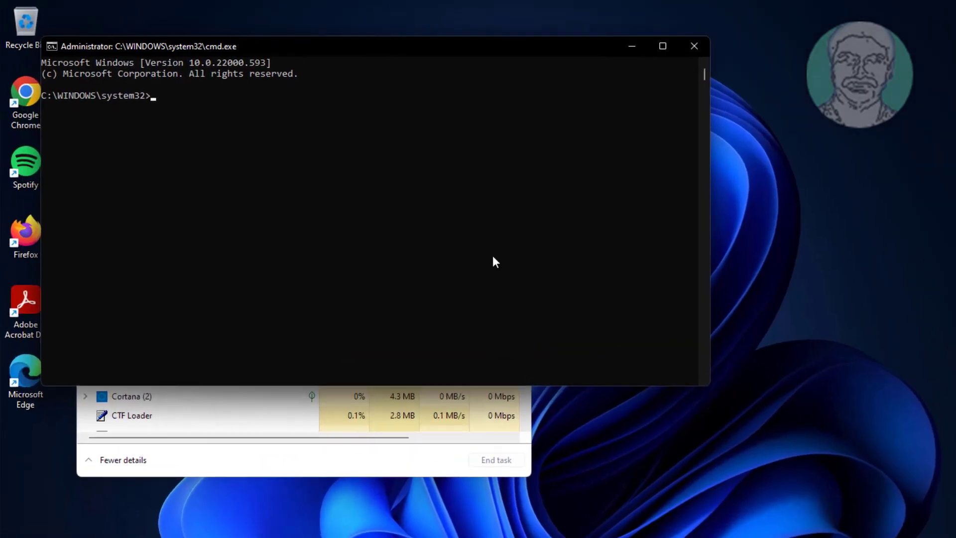
Step: Scan and repair the system files with "sfc /scannow"
text(sf)
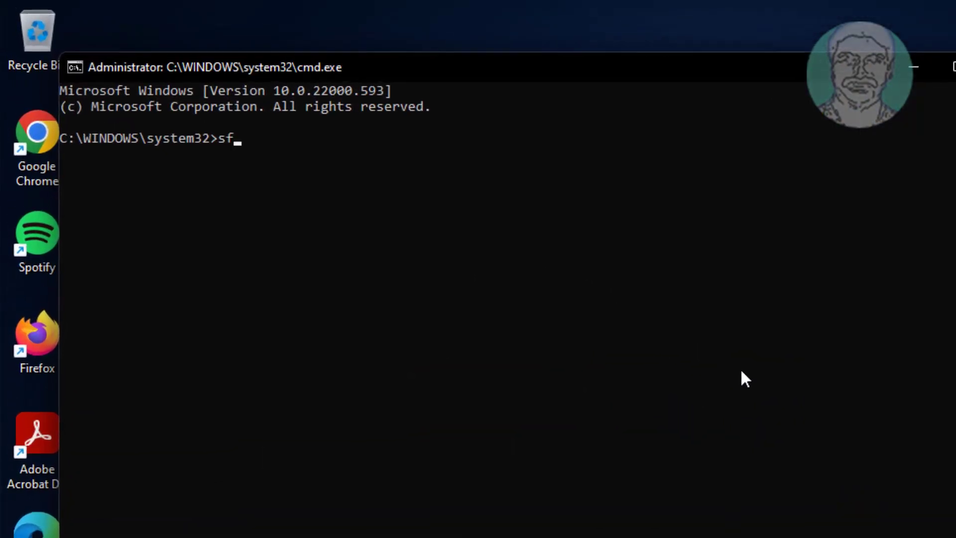
text(c /scannow)
key(Return)
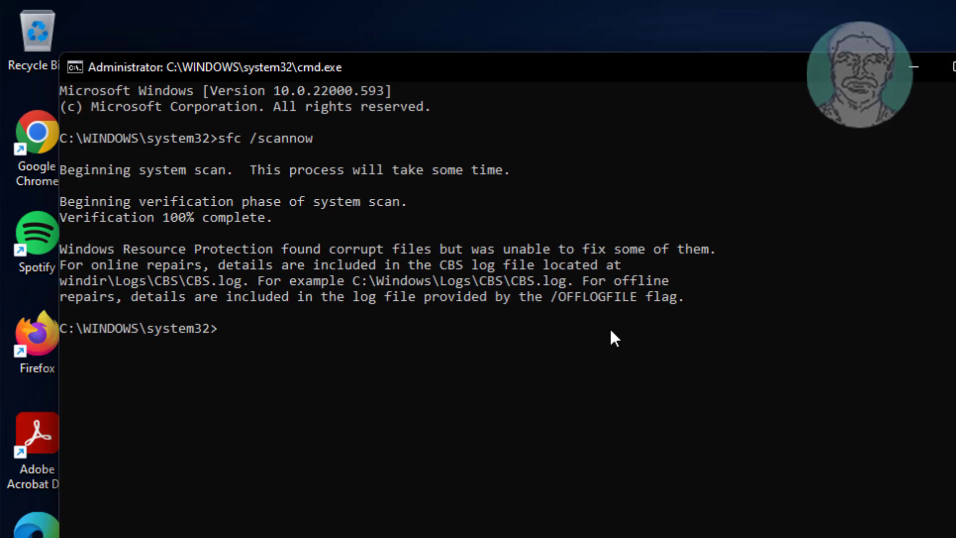
click(642, 345)
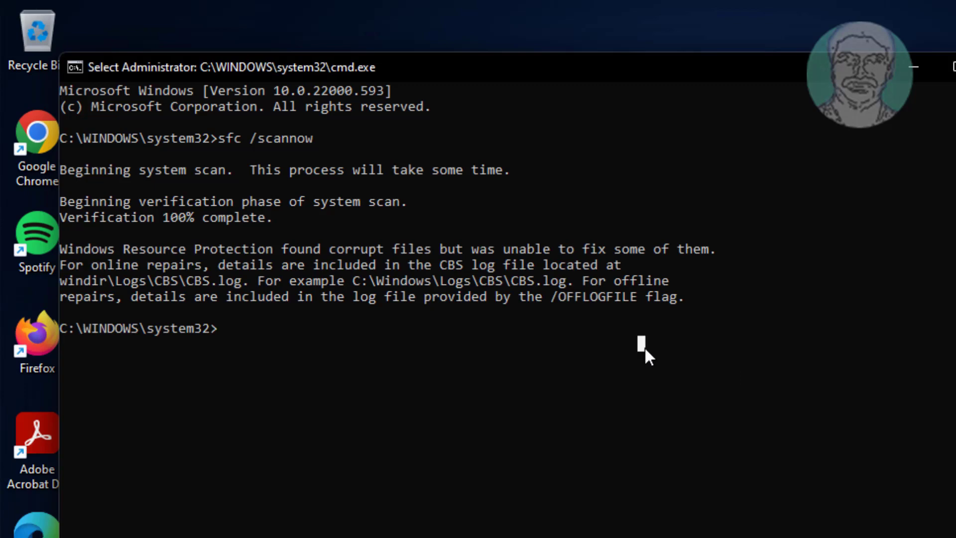
Step: Repair the Windows image with "dism /online /cleanup-image /restorehealth" and exit Command Prompt
text(dism /online /clean)
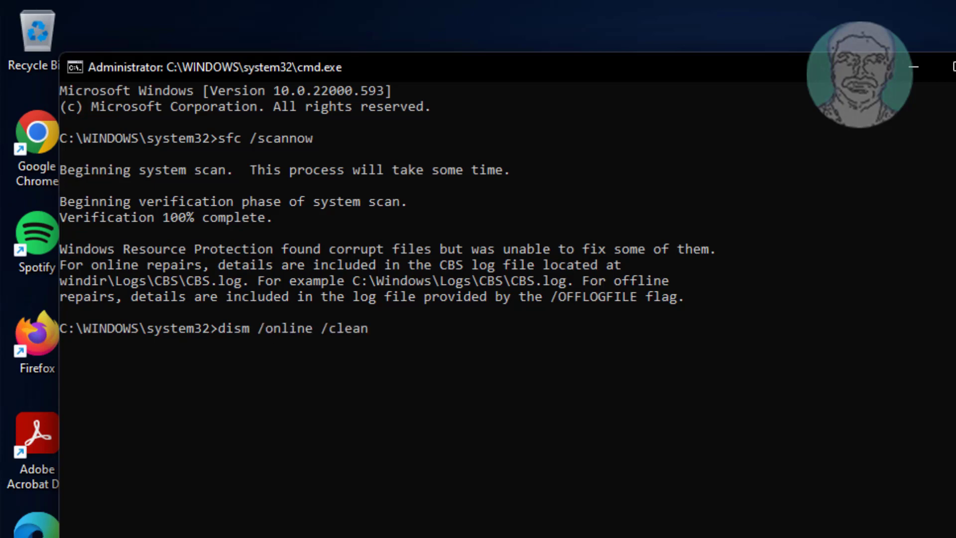
text(up-image /res)
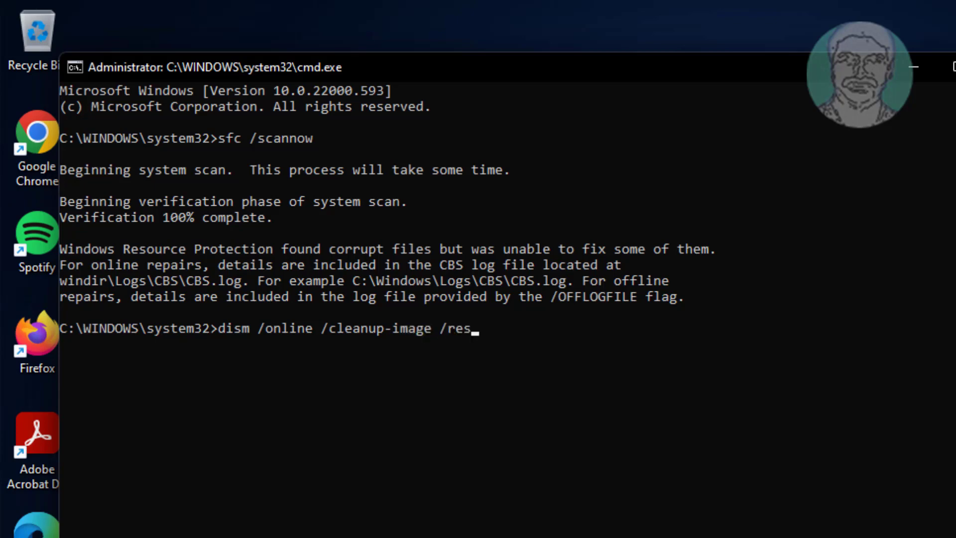
text(torehealth)
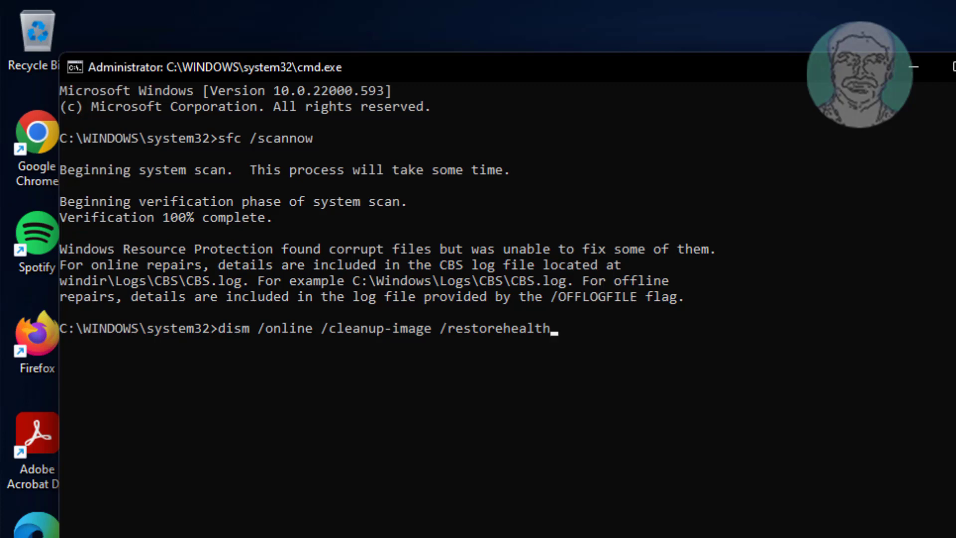
key(Return)
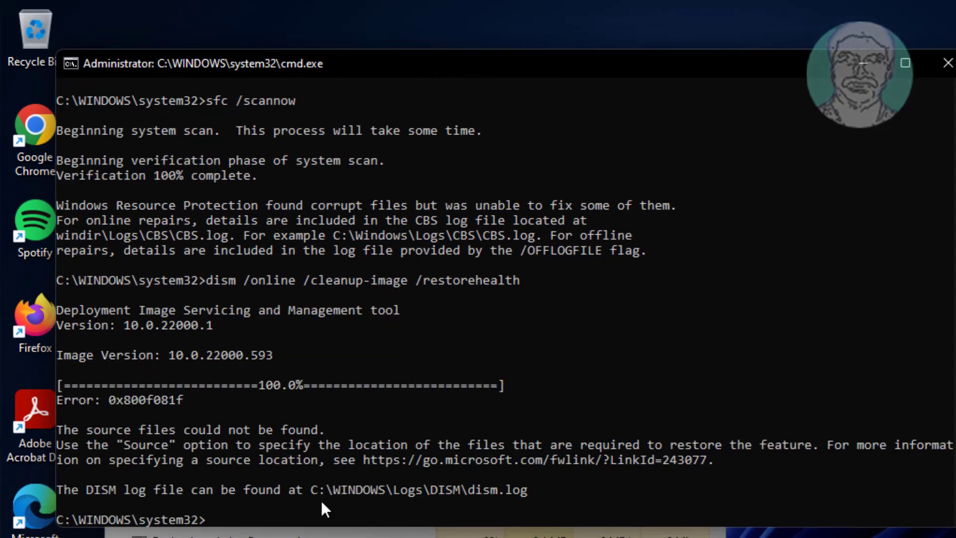
click(321, 504)
text(e)
text(xit)
key(Return)
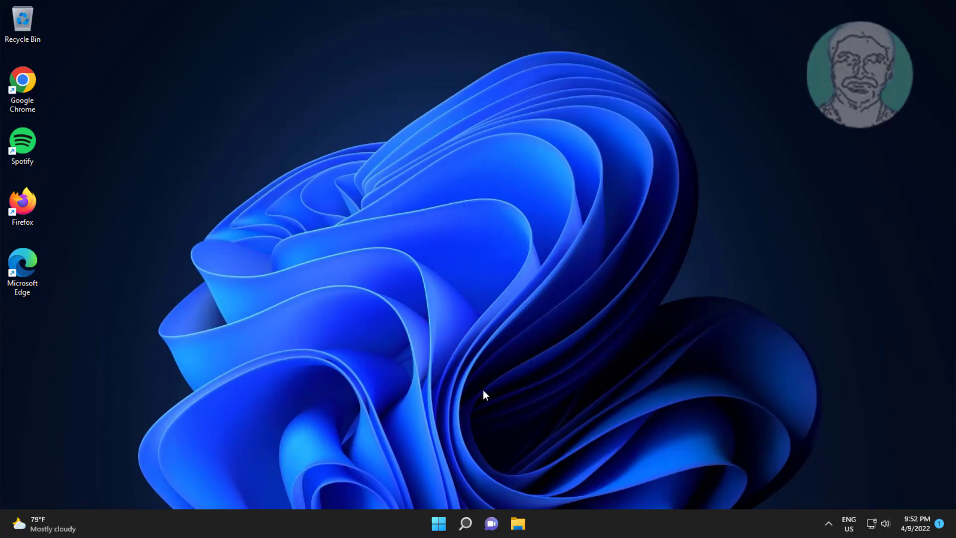
Step: Restart the computer
click(438, 523)
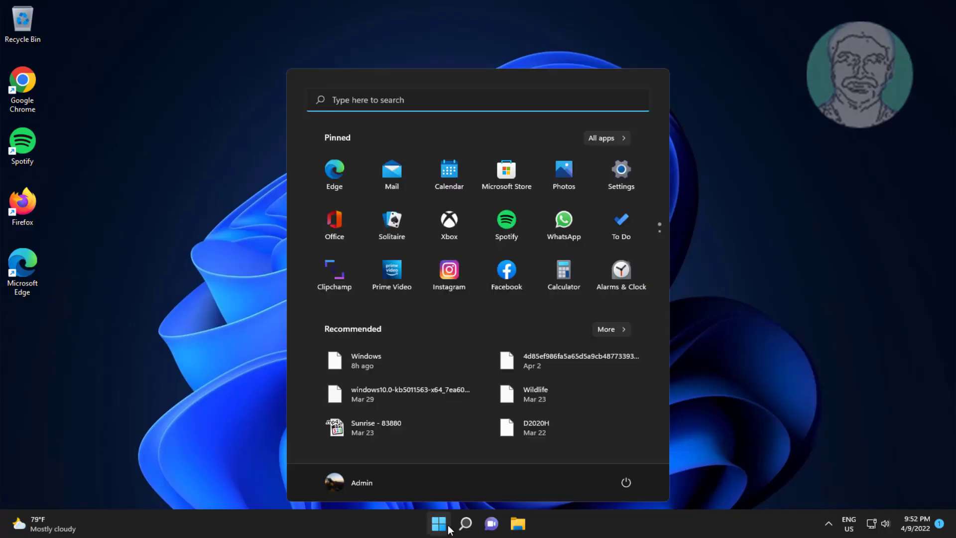
click(626, 482)
click(635, 454)
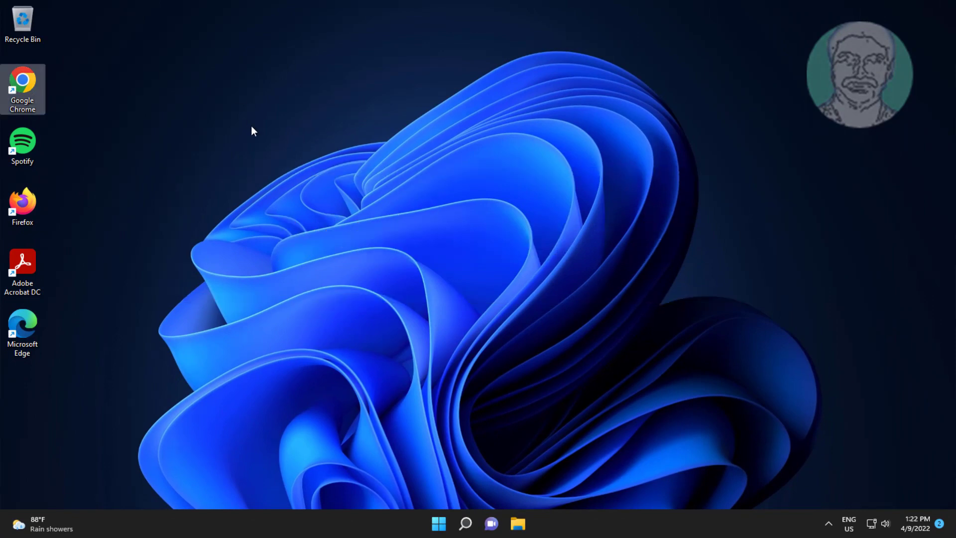
Step: Open Google Chrome, search for "windows 11 download" and open Microsoft's Download Windows 11 page
key(Return)
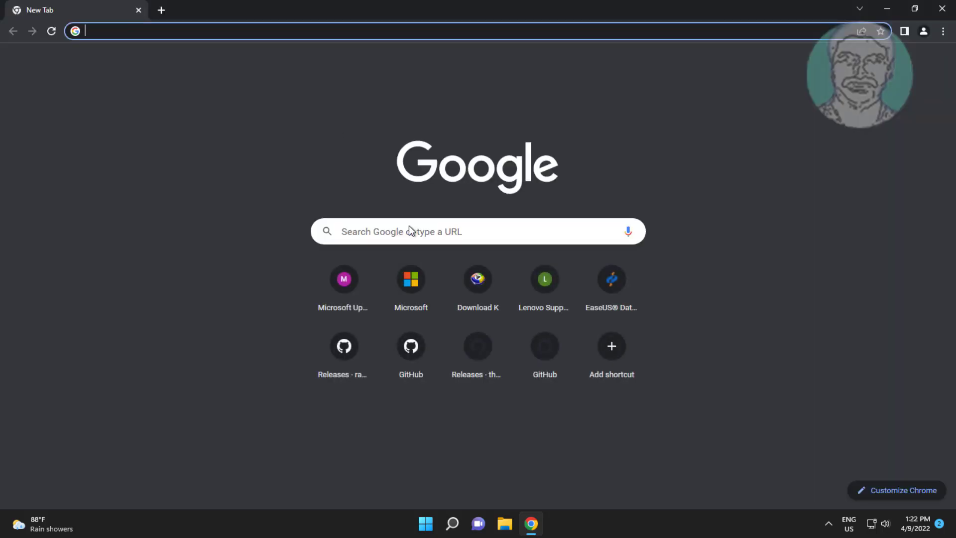
text(win)
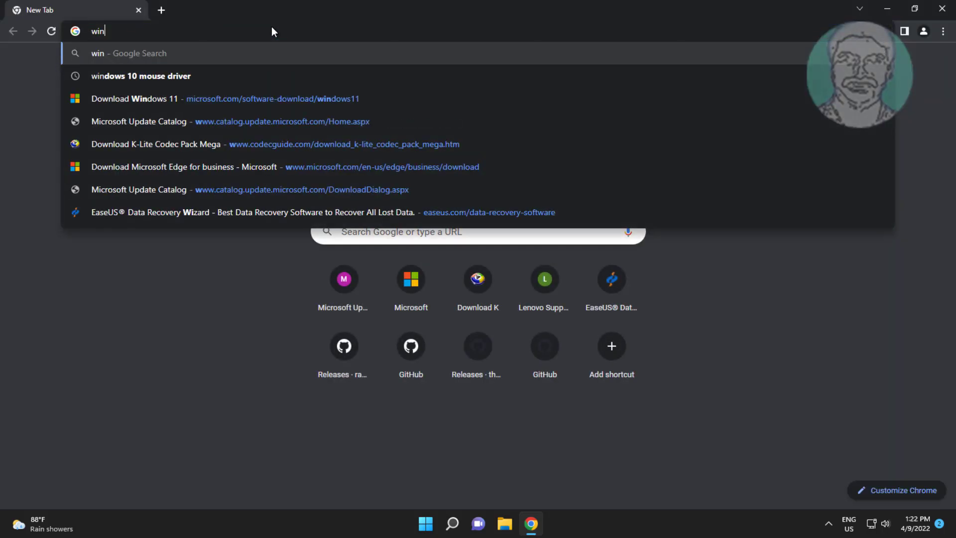
text(dows 11 download)
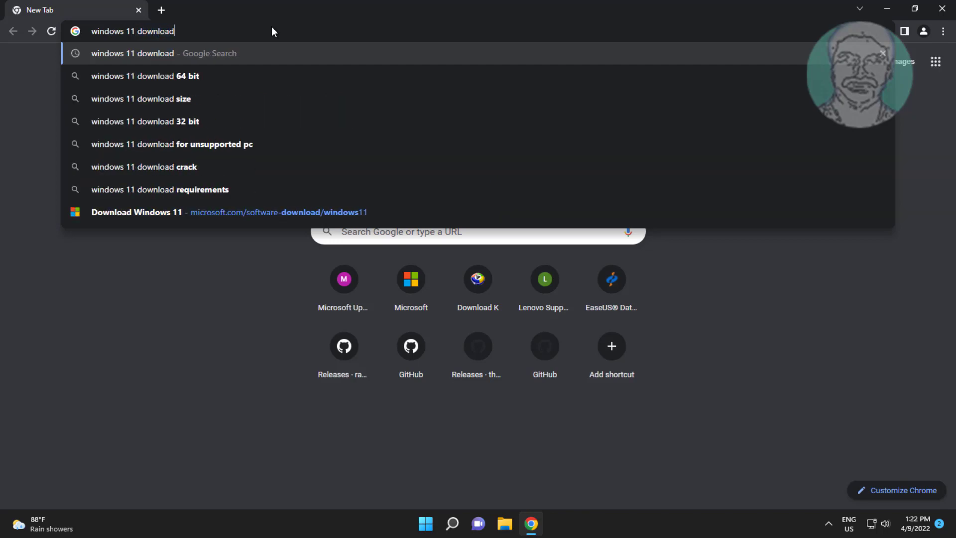
key(Return)
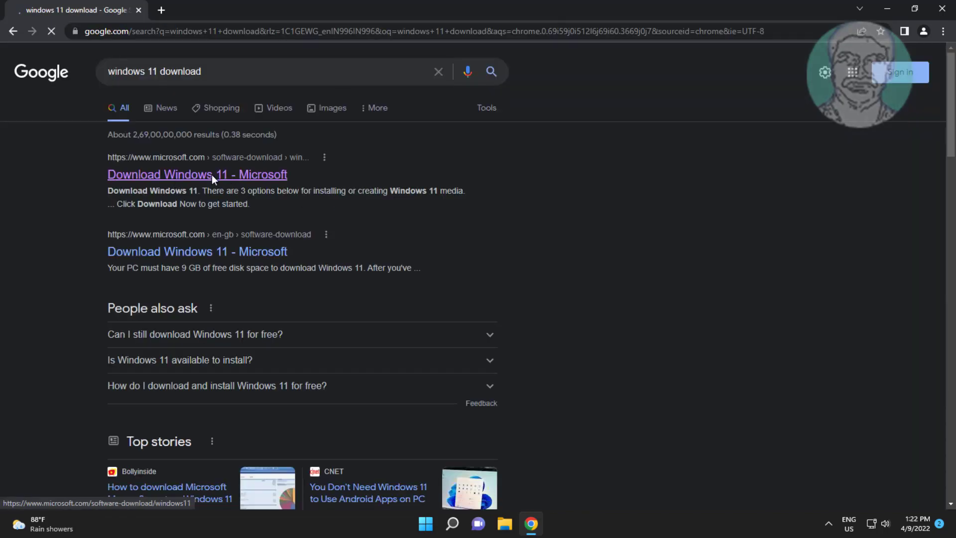
click(244, 175)
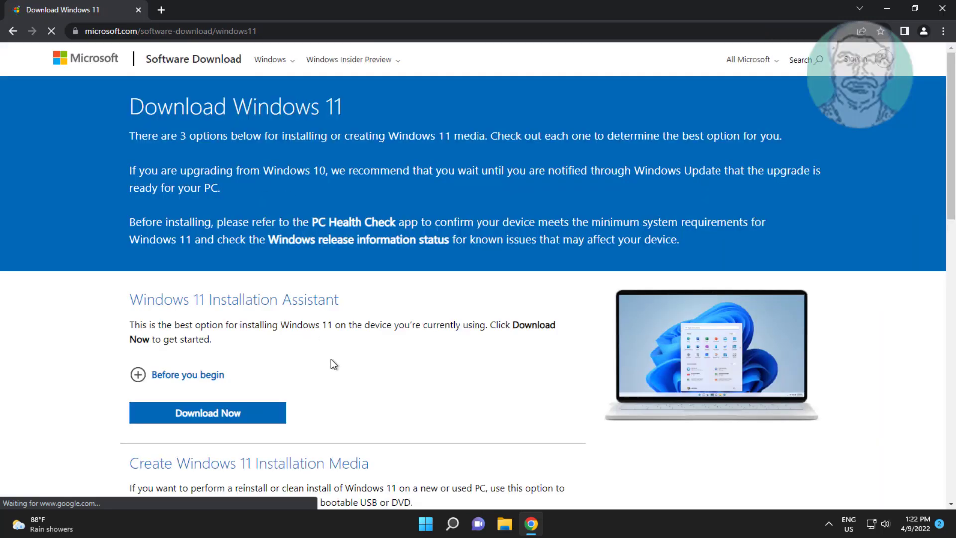
Step: Download the Windows 11 installation media tool, run it with permission to make changes, and minimize the browser
scroll(324, 358, down, 5)
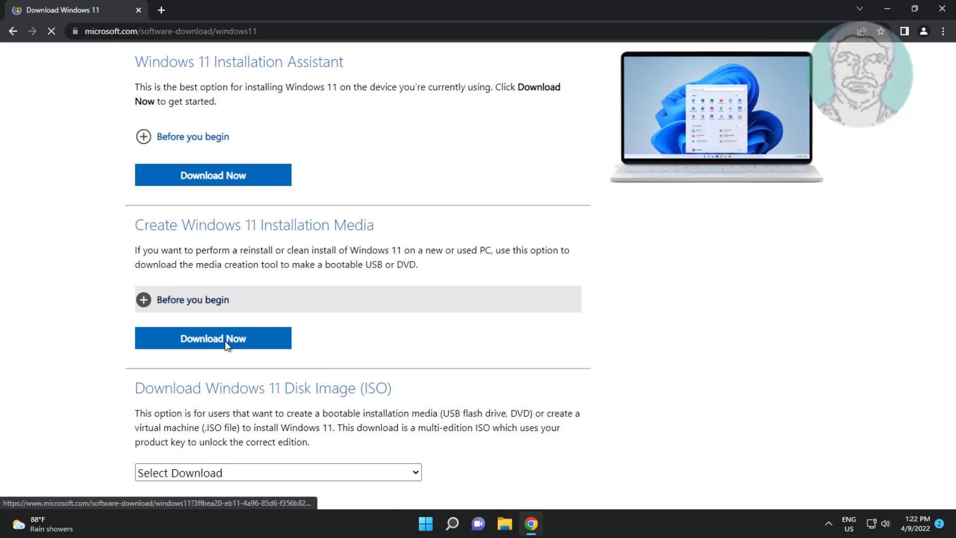
click(226, 342)
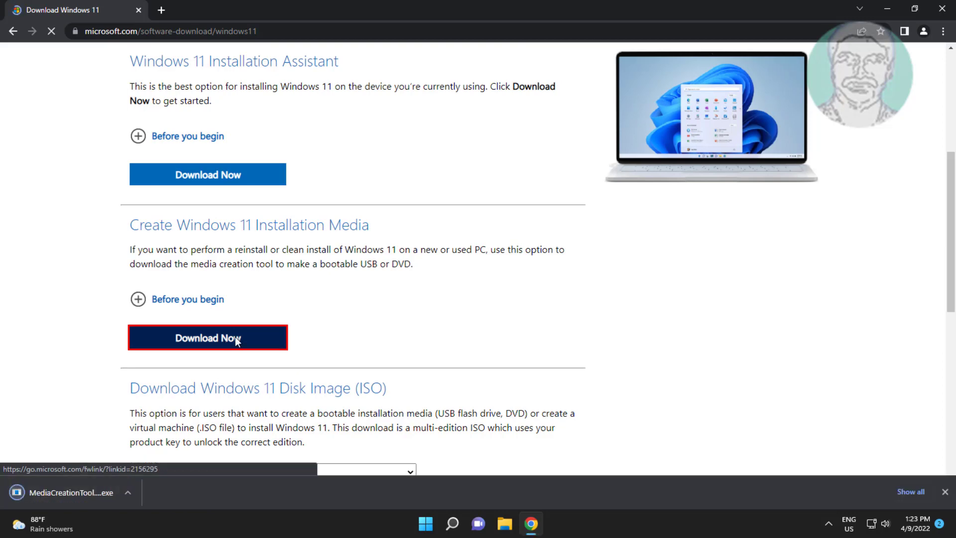
click(64, 494)
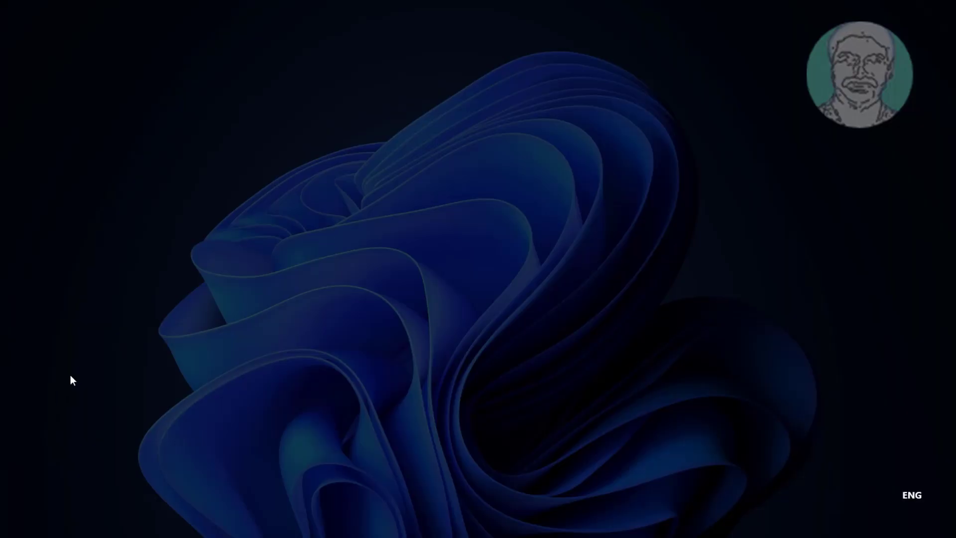
click(446, 368)
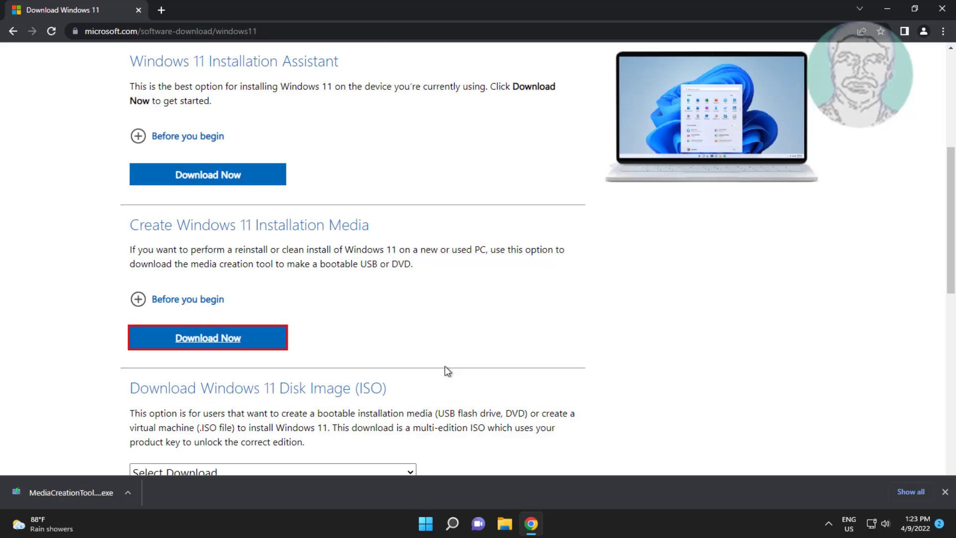
click(882, 10)
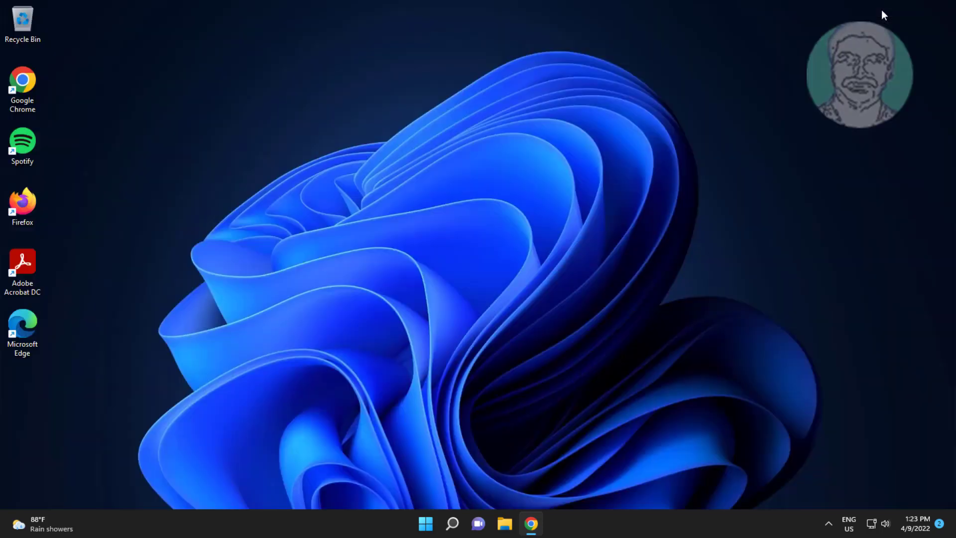
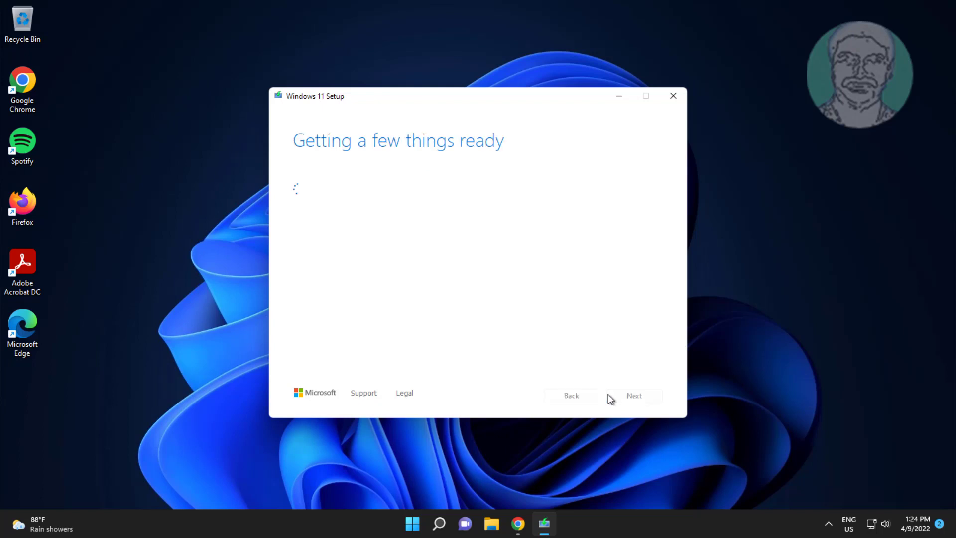
Step: Create the installation media as an ISO file named Windows in Documents, replacing the existing file, and finish the media creation tool
click(334, 223)
click(633, 395)
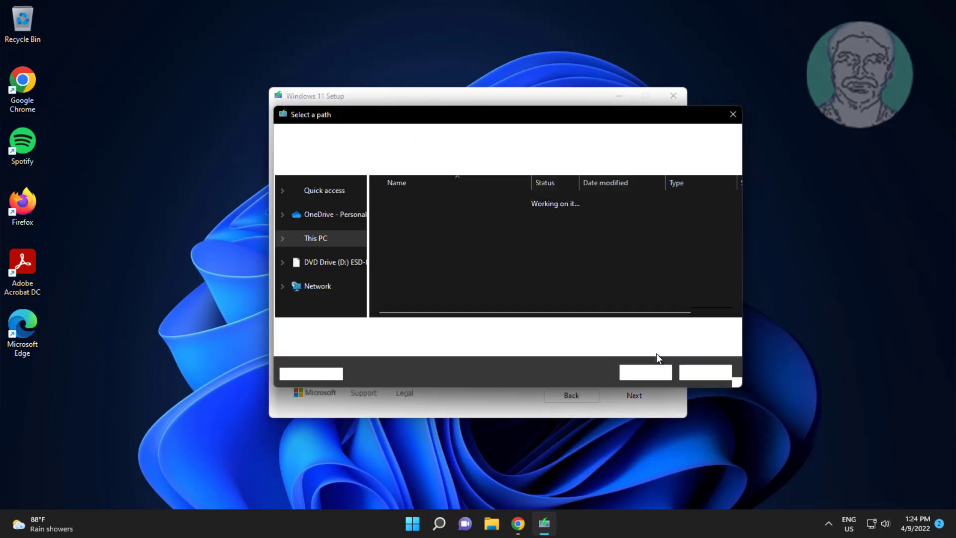
click(638, 369)
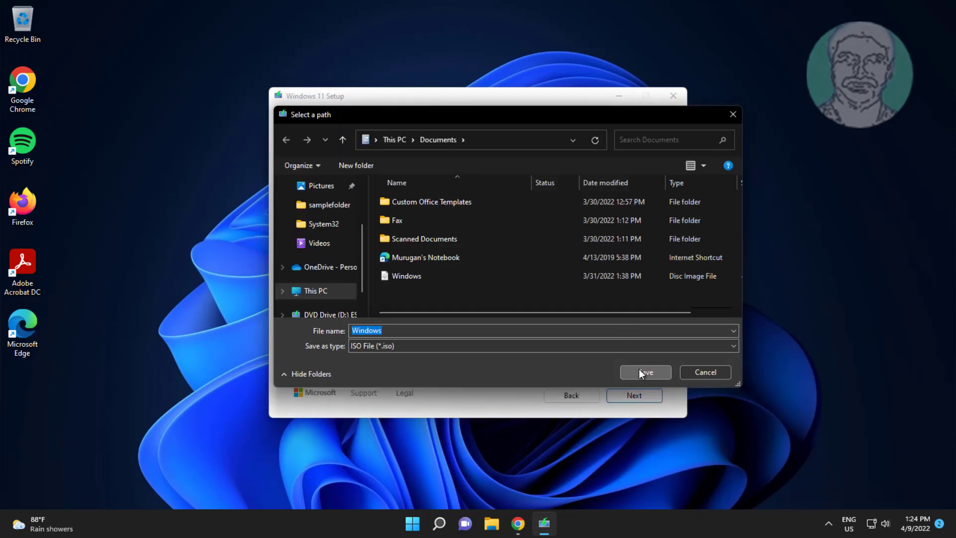
click(524, 261)
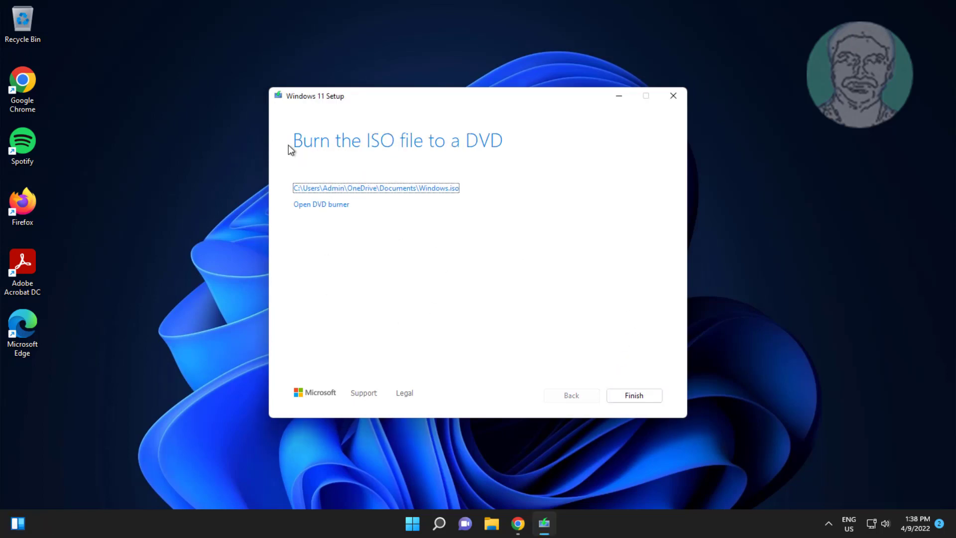
click(641, 396)
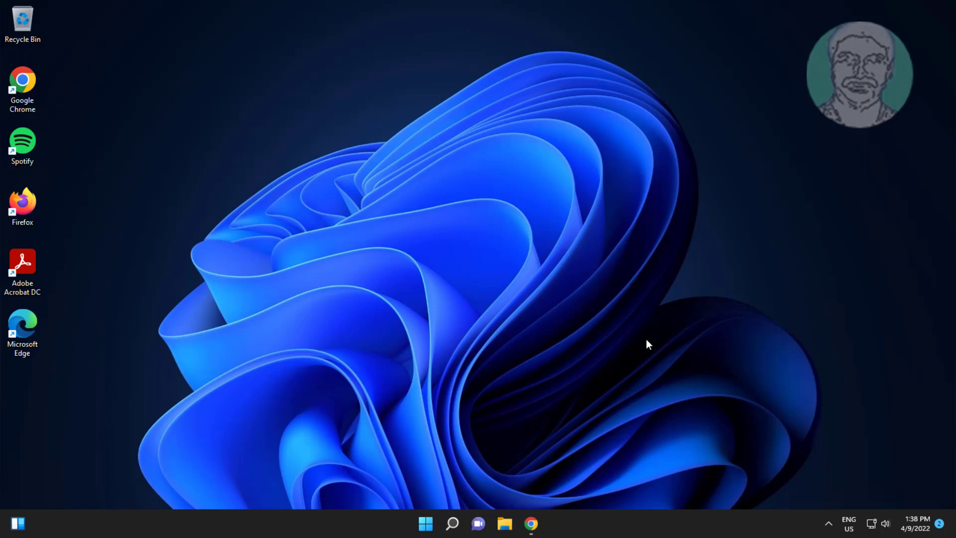
Step: Open the Documents folder in File Explorer and mount the Windows disc image file
click(504, 526)
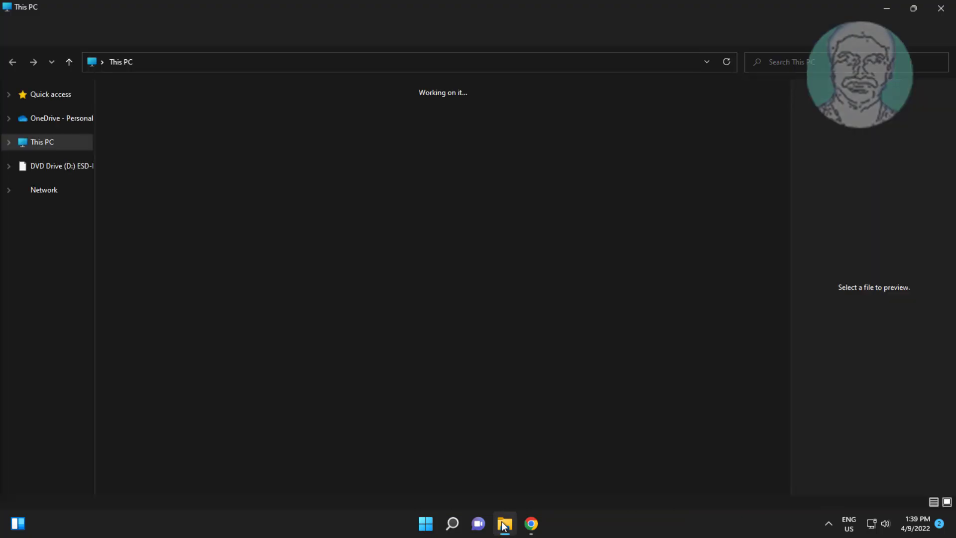
click(294, 110)
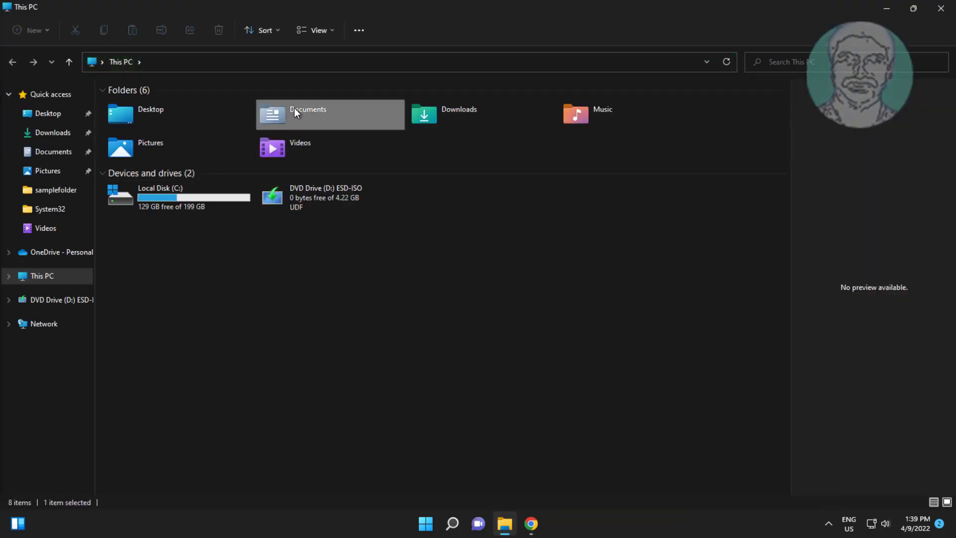
double_click(294, 109)
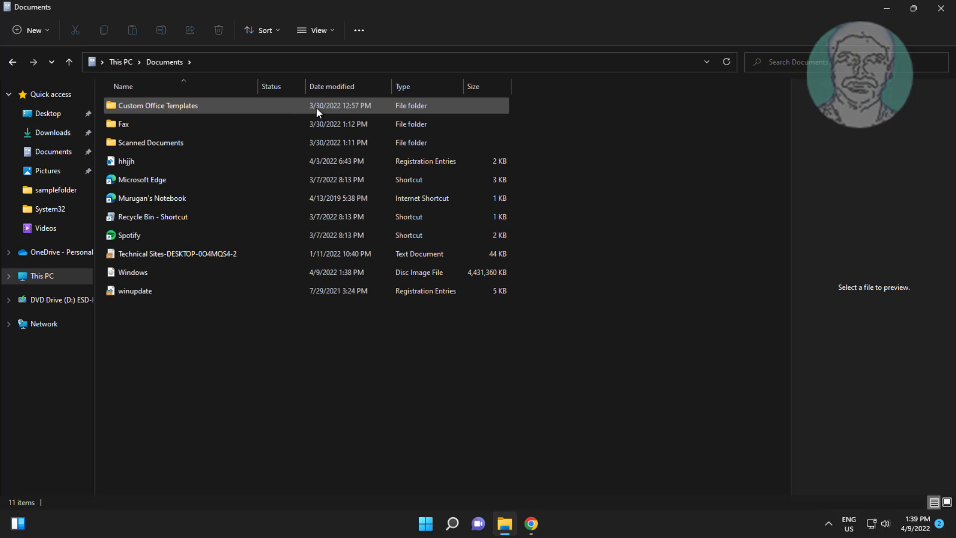
click(132, 273)
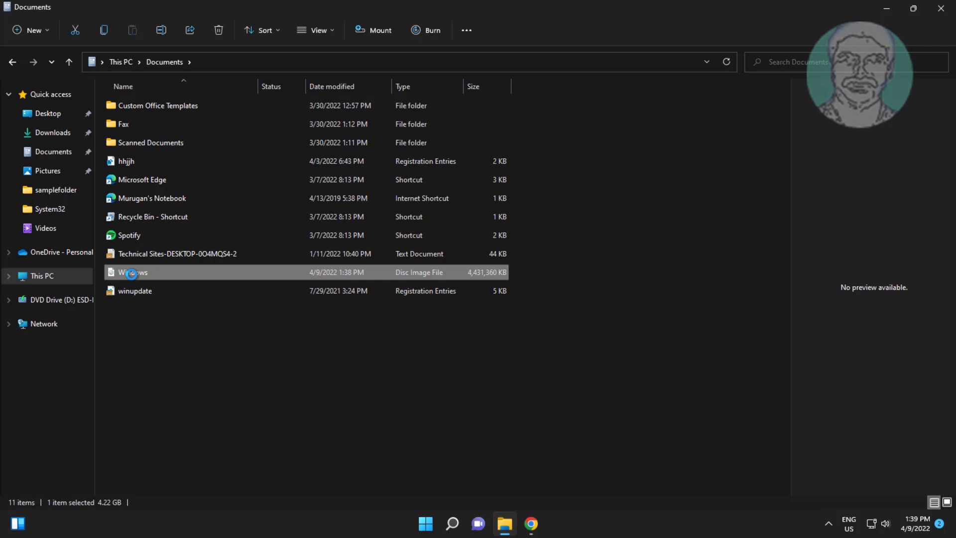
double_click(132, 273)
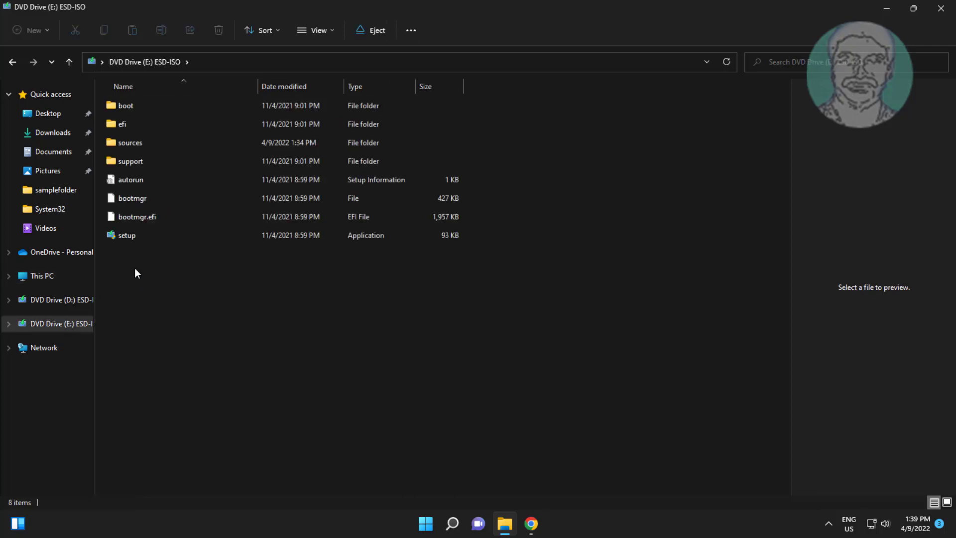
Step: Run setup from the mounted ESD-ISO drive, allow it to make changes, and close File Explorer and the AutoPlay notification
click(132, 239)
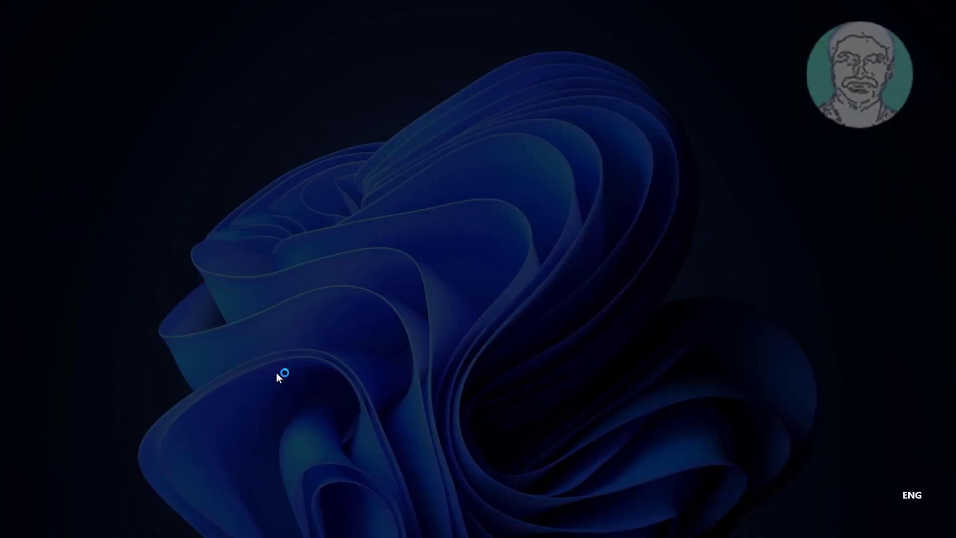
click(437, 356)
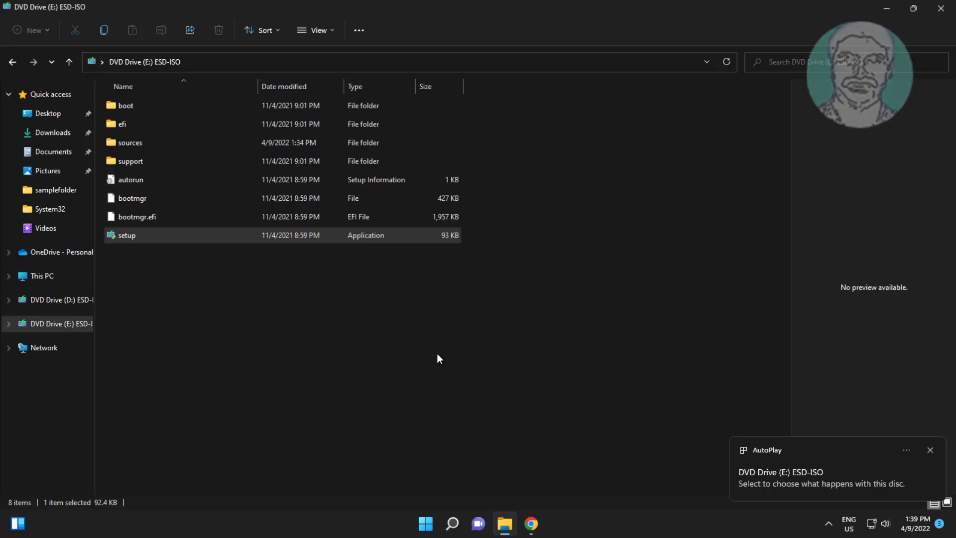
click(941, 8)
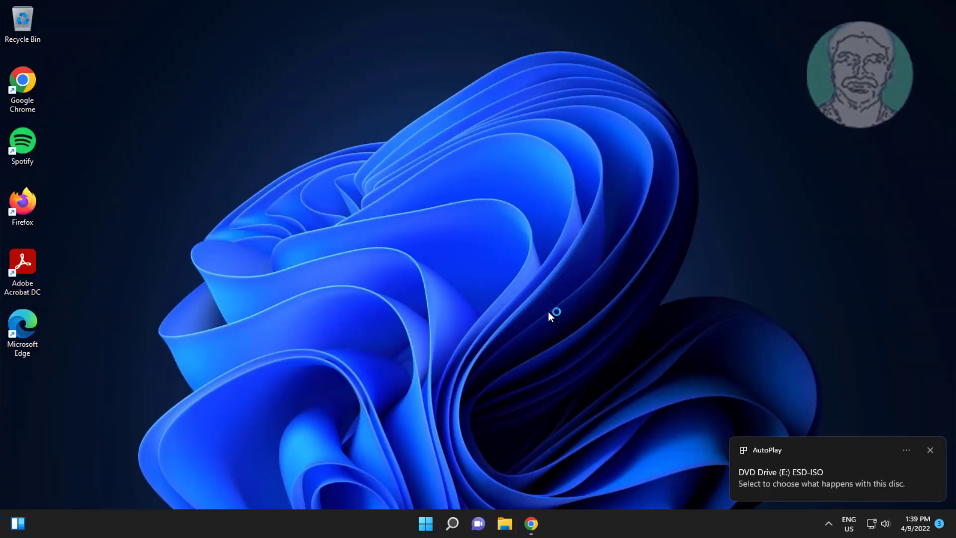
click(931, 451)
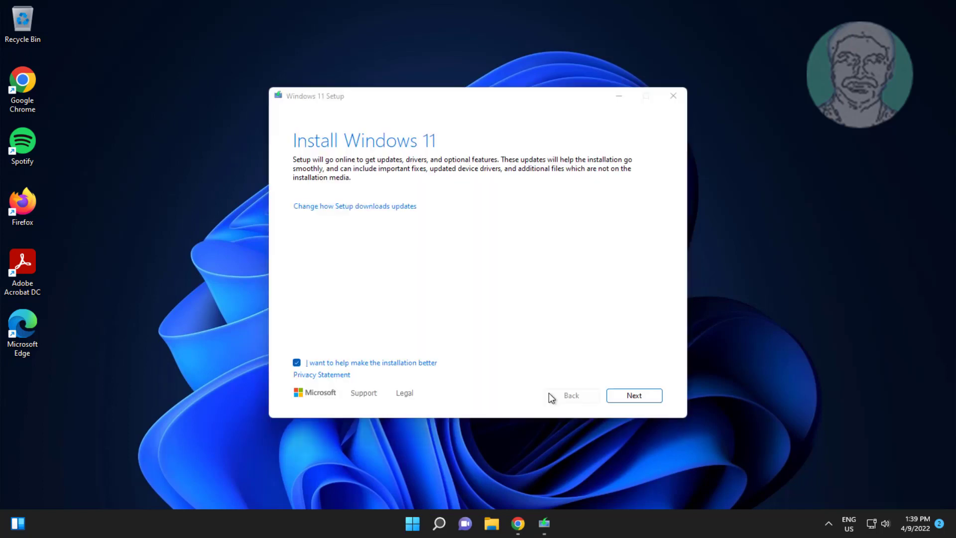
Step: Proceed through Windows 11 Setup, accept the license terms and install Windows 11 Pro, keeping personal files and apps
click(652, 397)
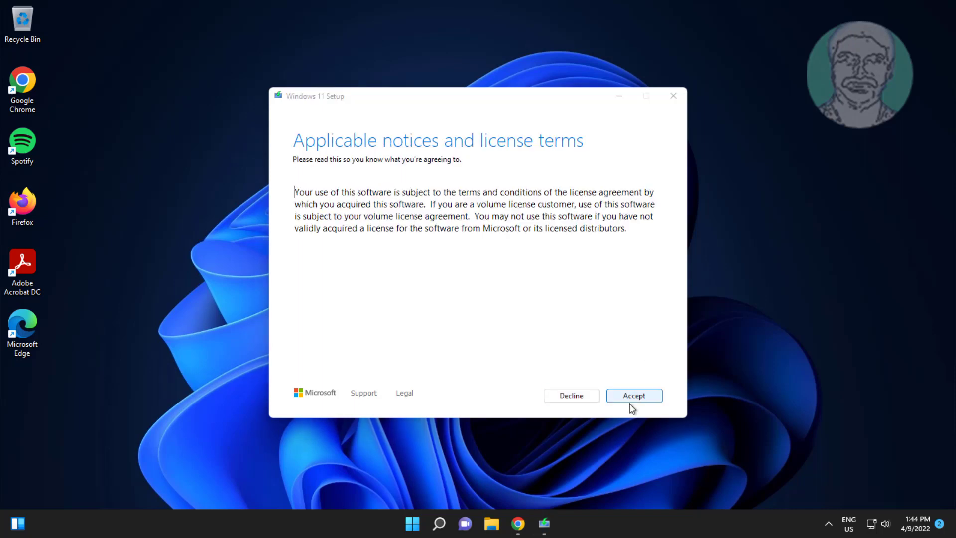
click(639, 395)
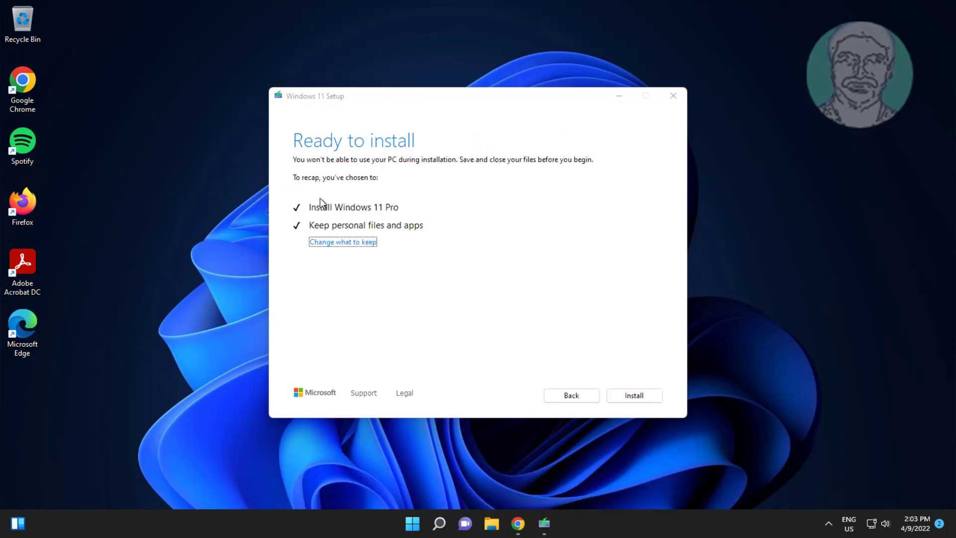
click(364, 198)
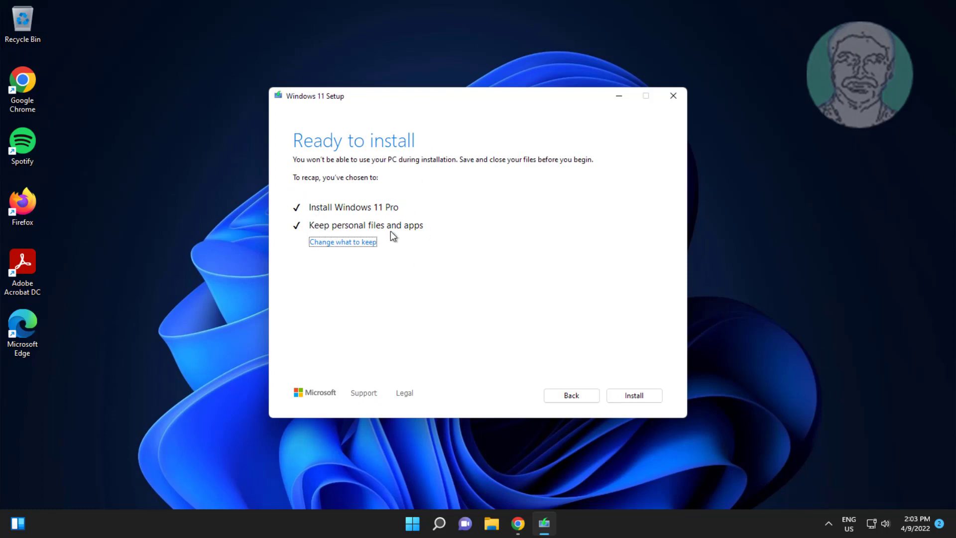
click(631, 396)
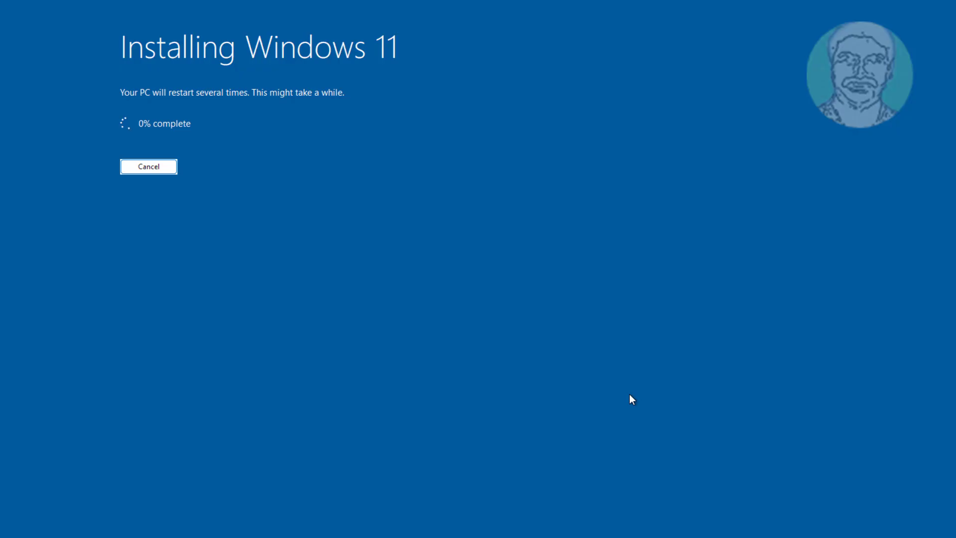